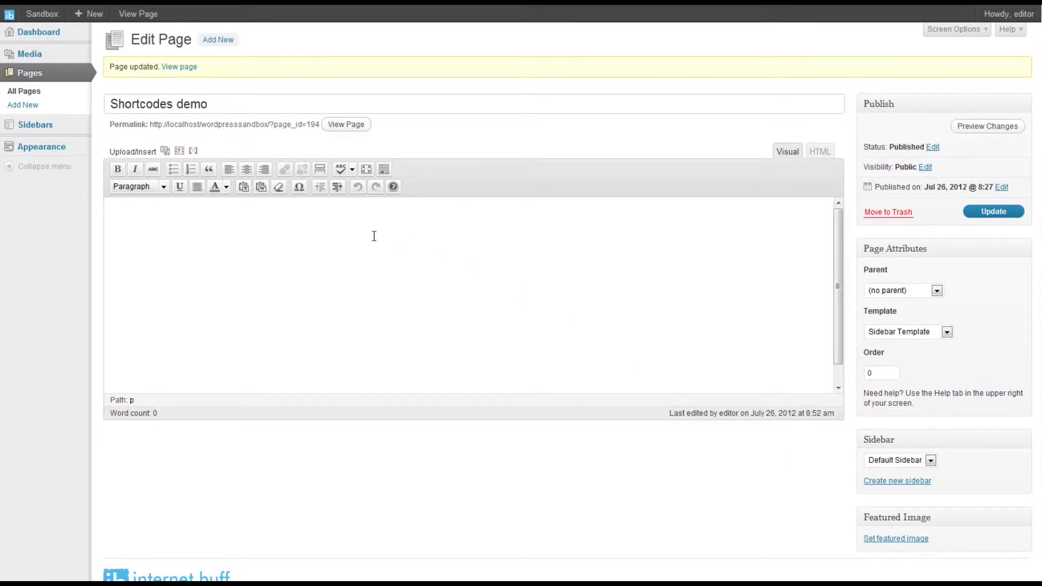
# - Start a new COL: Multi Columns shortcode in the page body with the column number set to 3_0
pyautogui.click(157, 228)
pyautogui.click(194, 152)
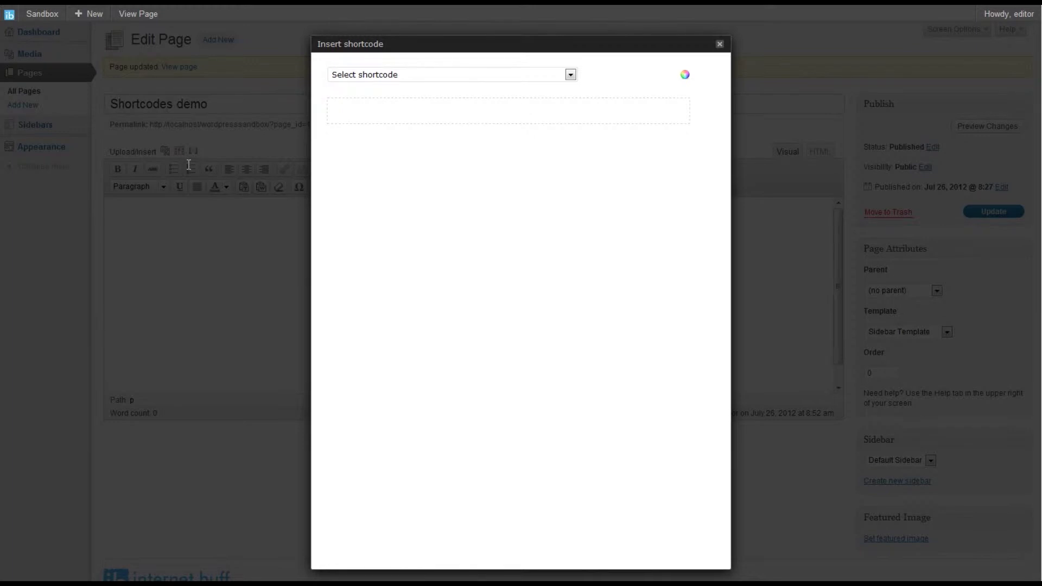
pyautogui.click(434, 79)
pyautogui.click(418, 96)
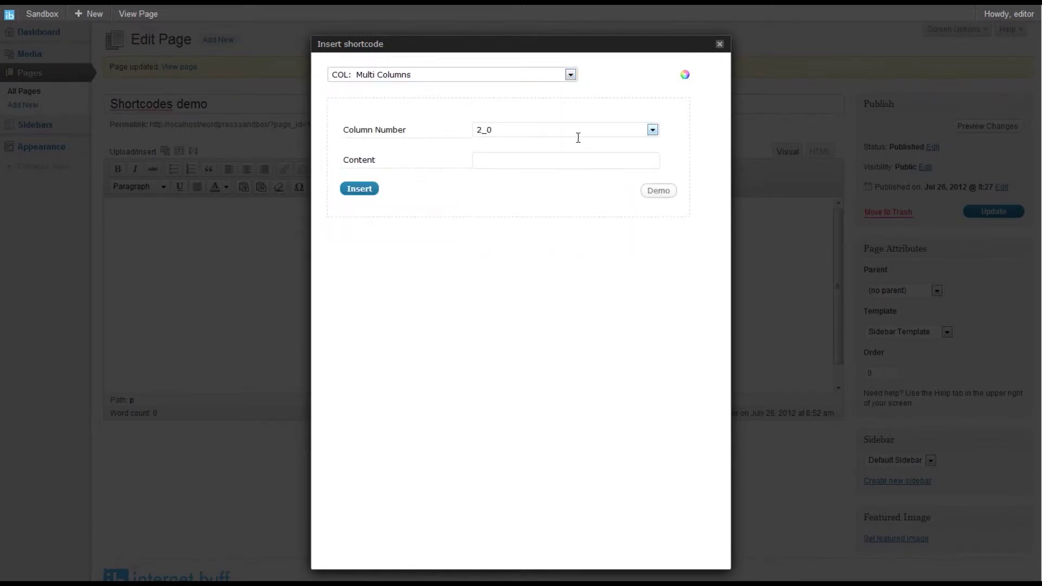
pyautogui.click(509, 132)
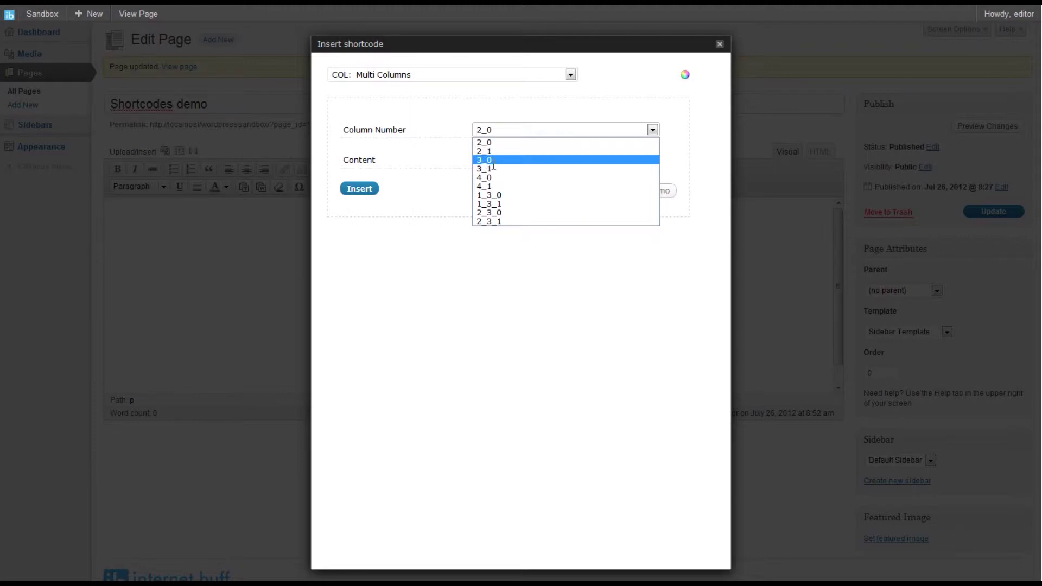
pyautogui.click(494, 165)
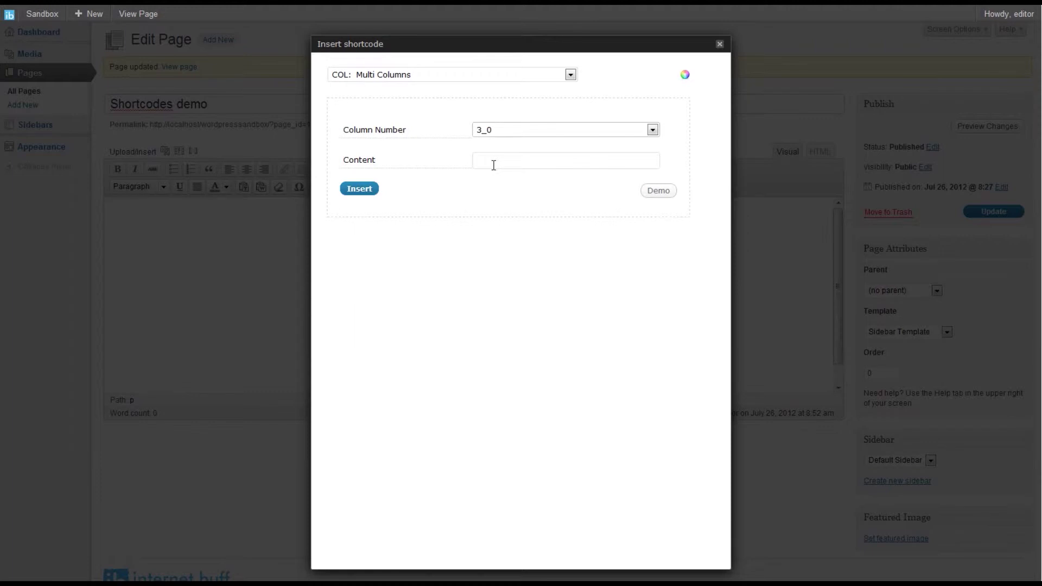
# - Paste the Lorem ipsum paragraph as the shortcode's content and insert the shortcode into the page
pyautogui.click(494, 164)
pyautogui.rightClick(487, 159)
pyautogui.click(513, 223)
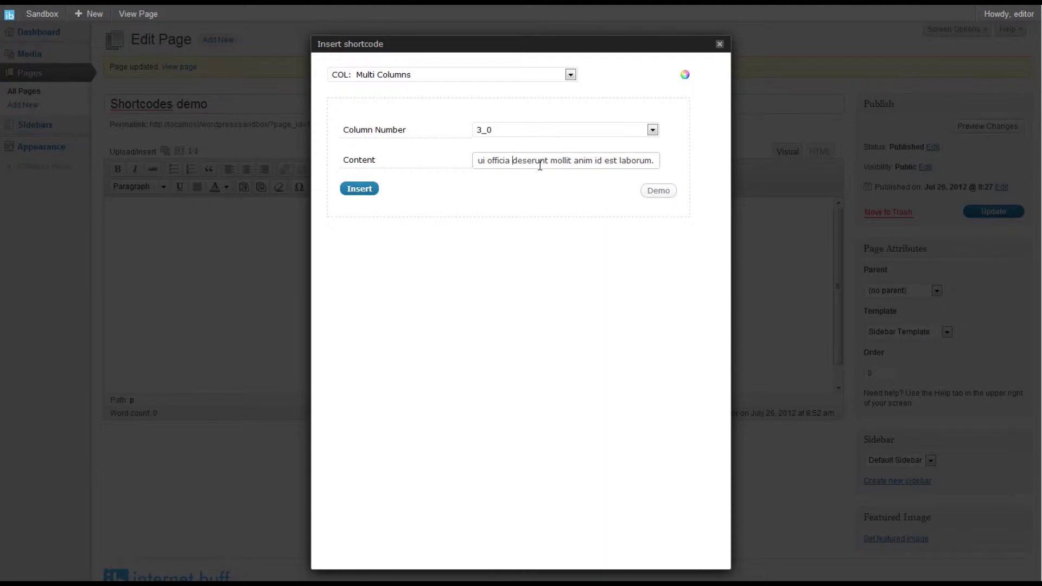
pyautogui.moveTo(489, 164); pyautogui.dragTo(660, 169)
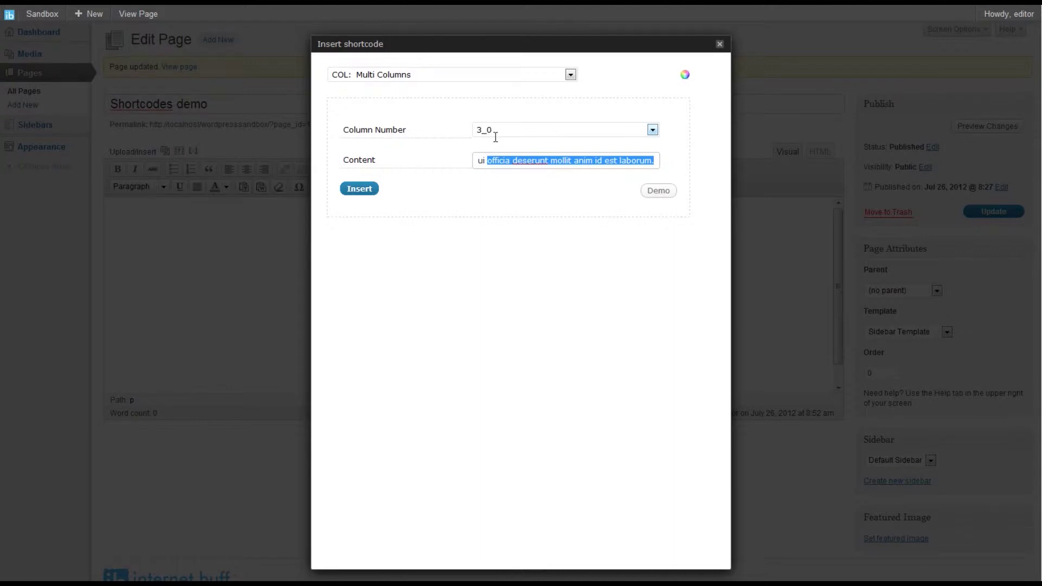
pyautogui.click(659, 192)
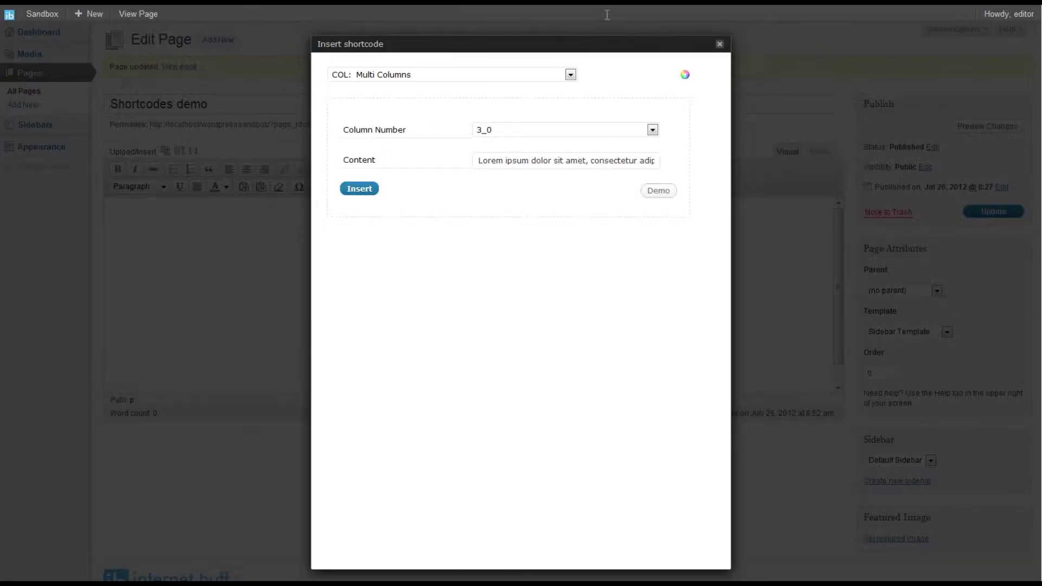
pyautogui.click(359, 189)
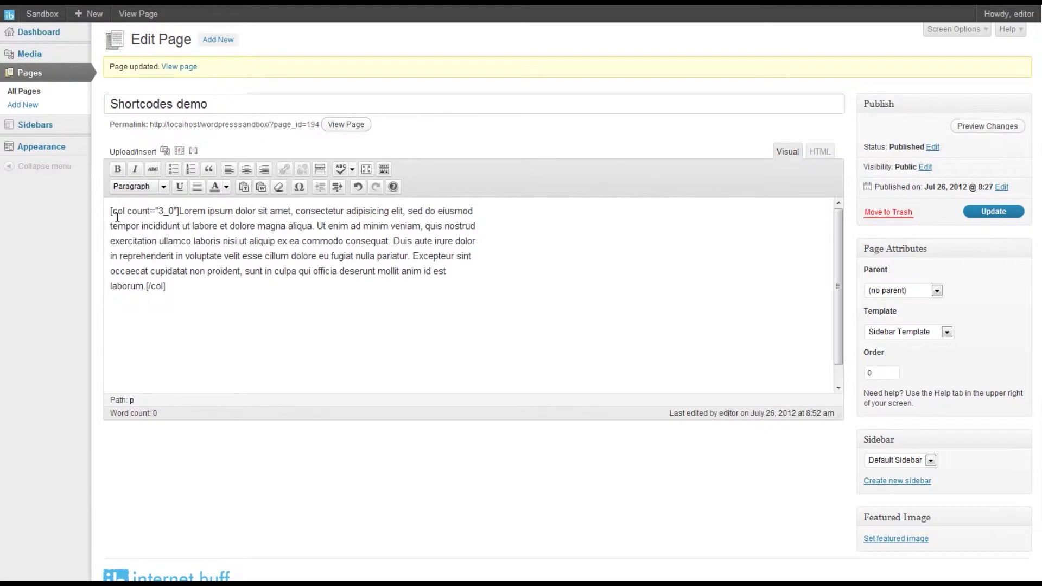
pyautogui.moveTo(111, 210); pyautogui.dragTo(180, 213)
pyautogui.moveTo(167, 288); pyautogui.dragTo(148, 291)
pyautogui.click(185, 219)
pyautogui.moveTo(186, 219); pyautogui.dragTo(152, 289)
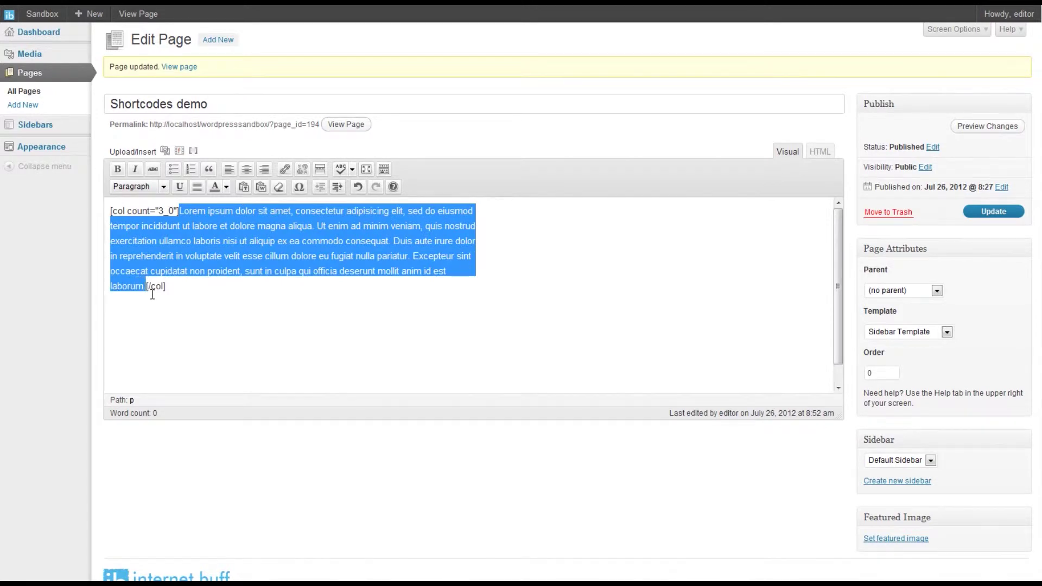
# - Insert a second 3_0 Multi Columns shortcode with the same Lorem ipsum content on a new line below the first
pyautogui.click(181, 292)
pyautogui.press('Return')
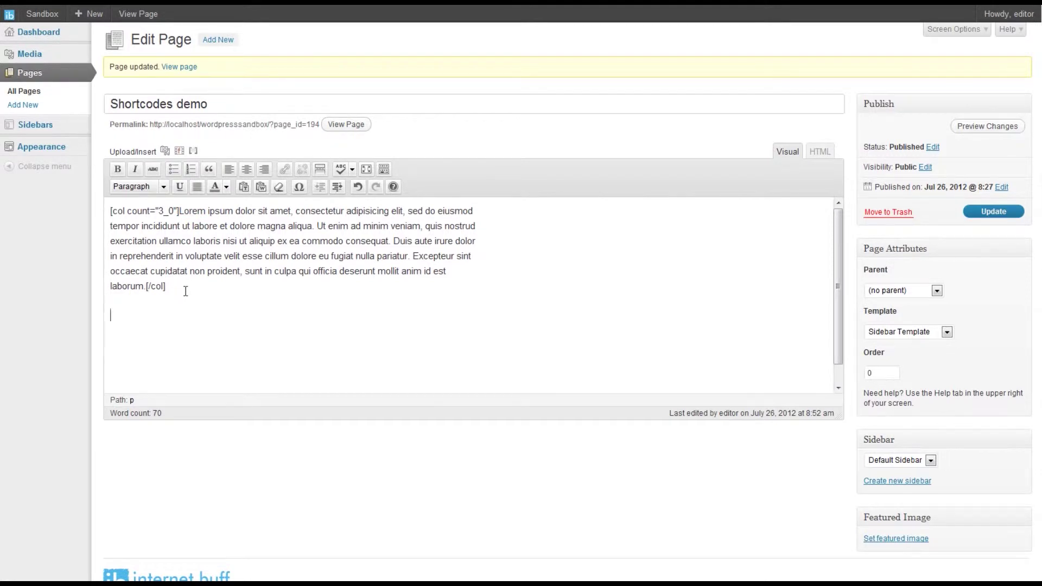
pyautogui.click(197, 152)
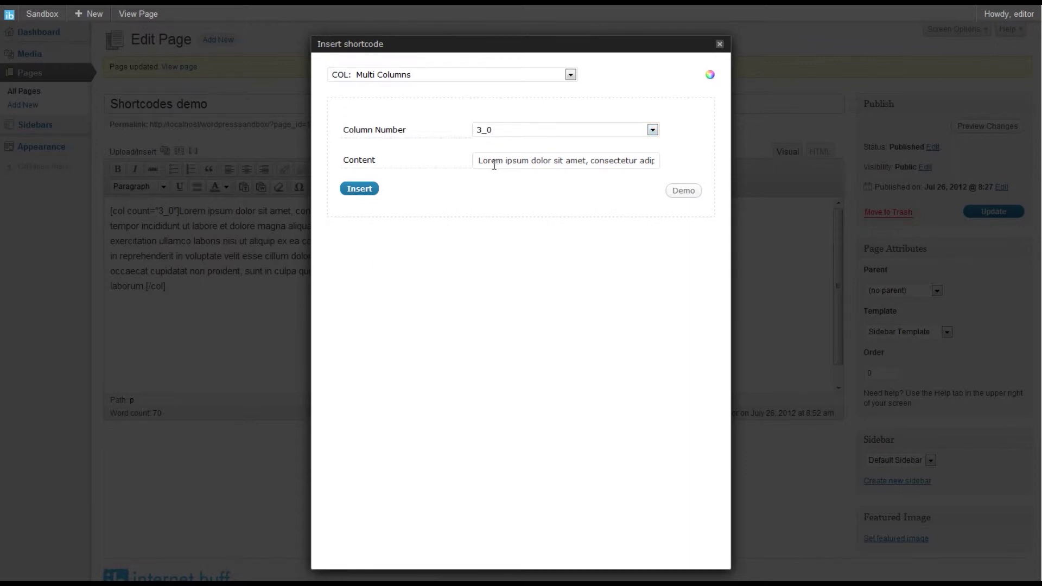
pyautogui.moveTo(478, 161); pyautogui.dragTo(641, 164)
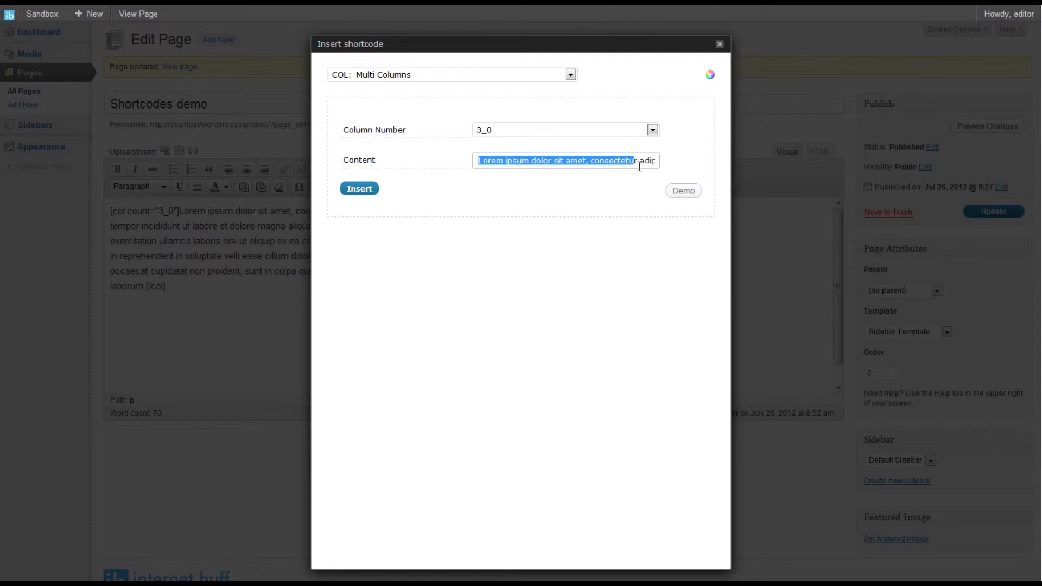
pyautogui.click(372, 188)
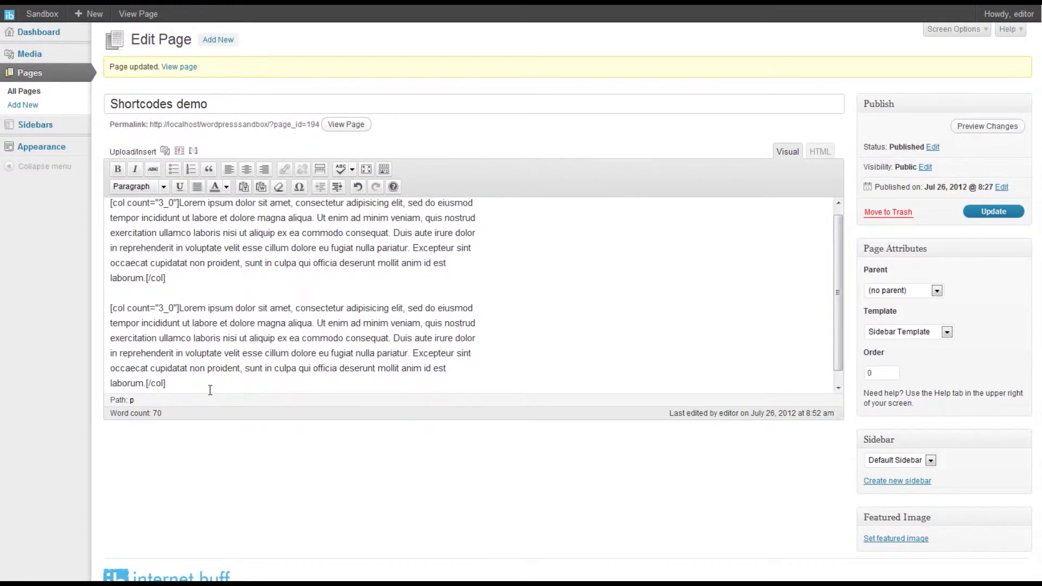
# - Insert a third Multi Columns shortcode below the second, using column number 3_1 and the same Lorem ipsum content
pyautogui.press('Return')
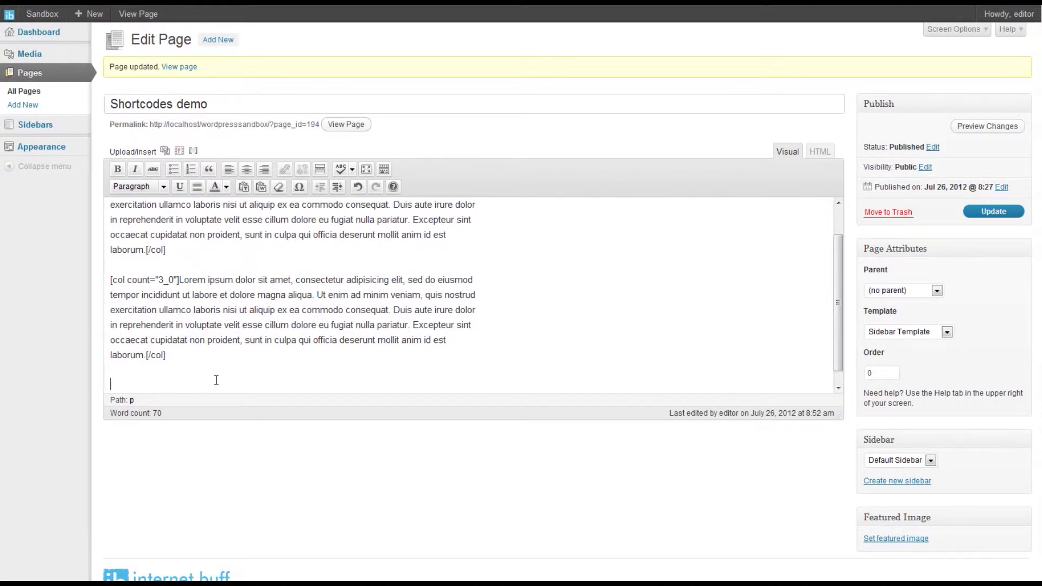
pyautogui.click(194, 151)
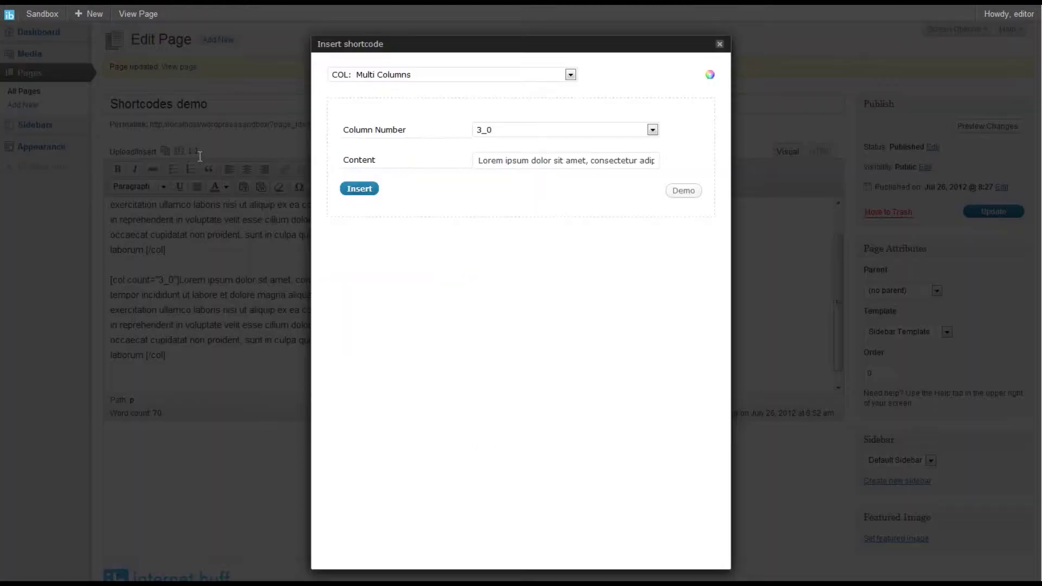
pyautogui.click(520, 133)
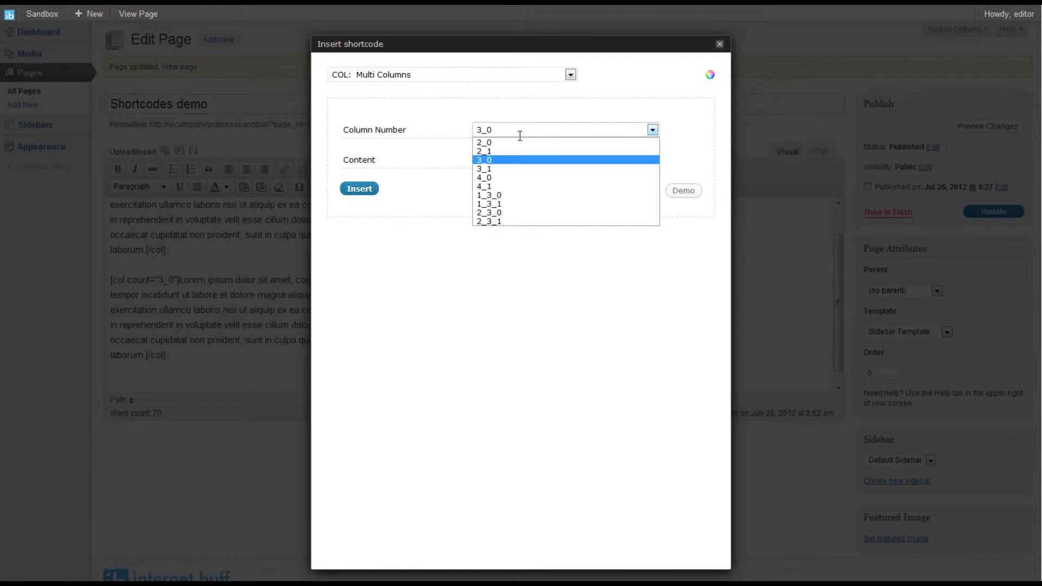
pyautogui.click(497, 173)
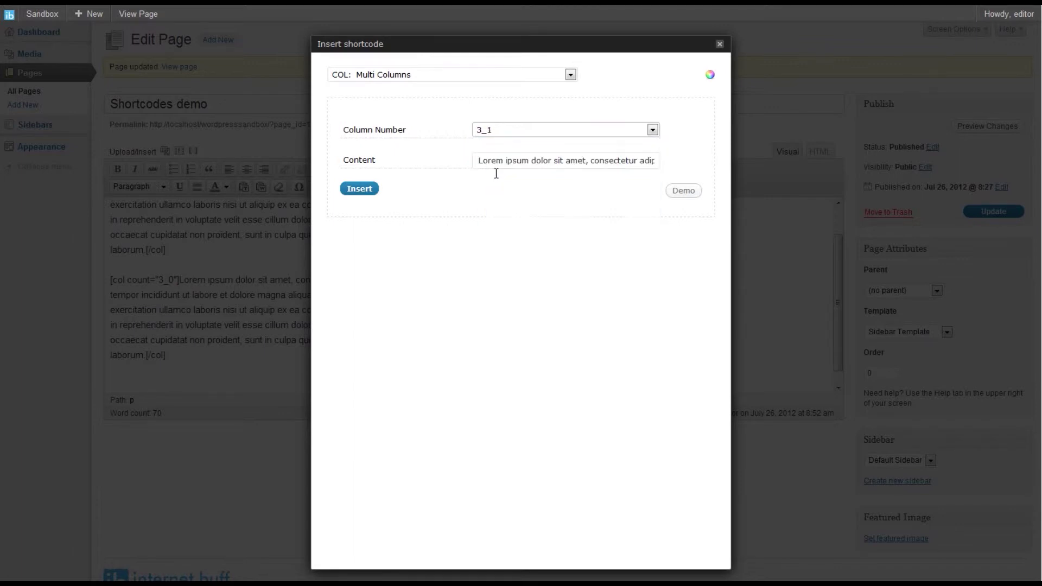
pyautogui.moveTo(483, 162); pyautogui.dragTo(630, 169)
pyautogui.click(370, 193)
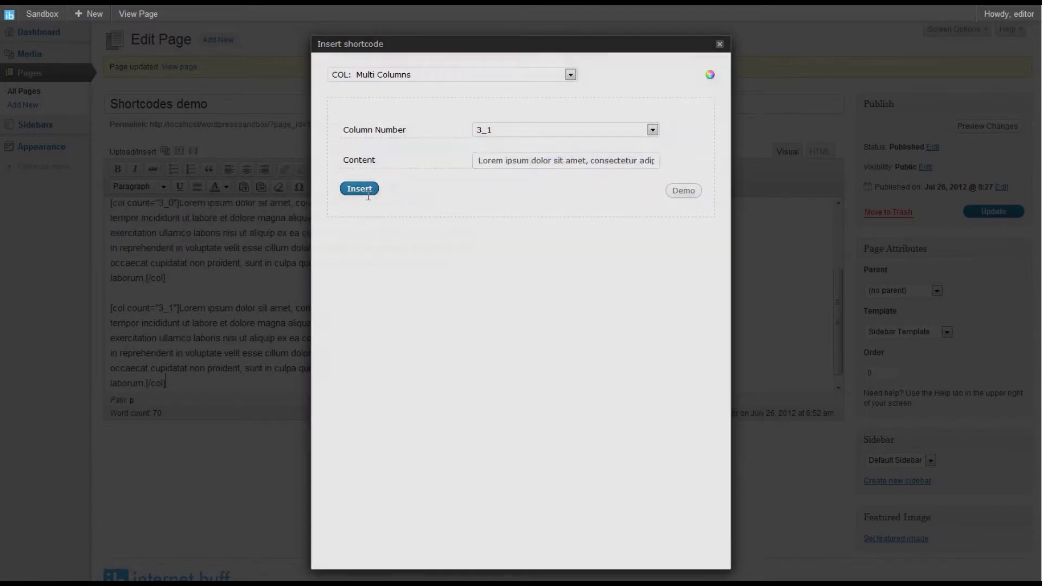
# - Check the count values of the three column shortcodes and preview the page changes
pyautogui.scroll(1, 291, 339)
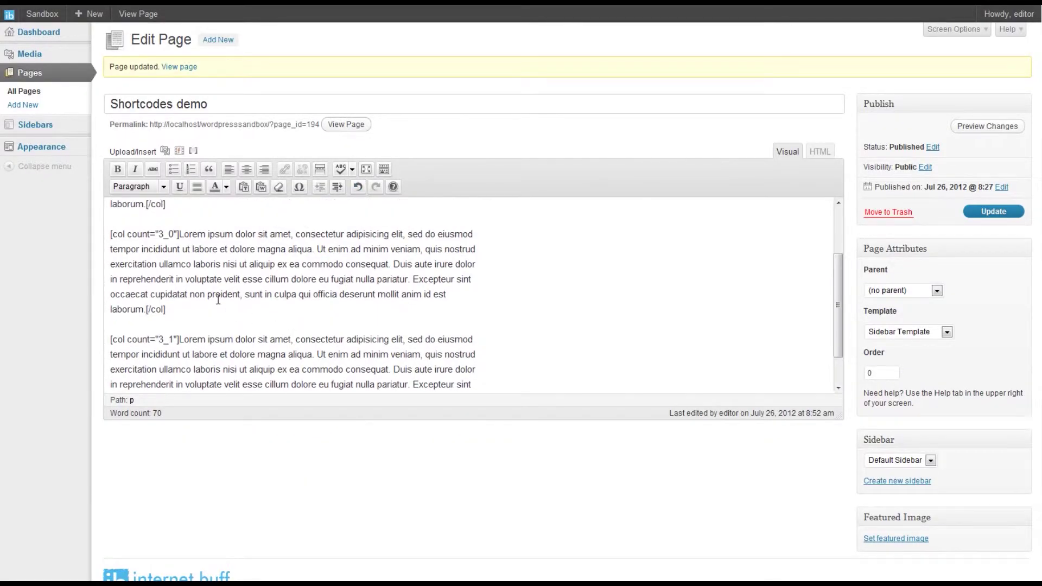
pyautogui.scroll(3, 205, 290)
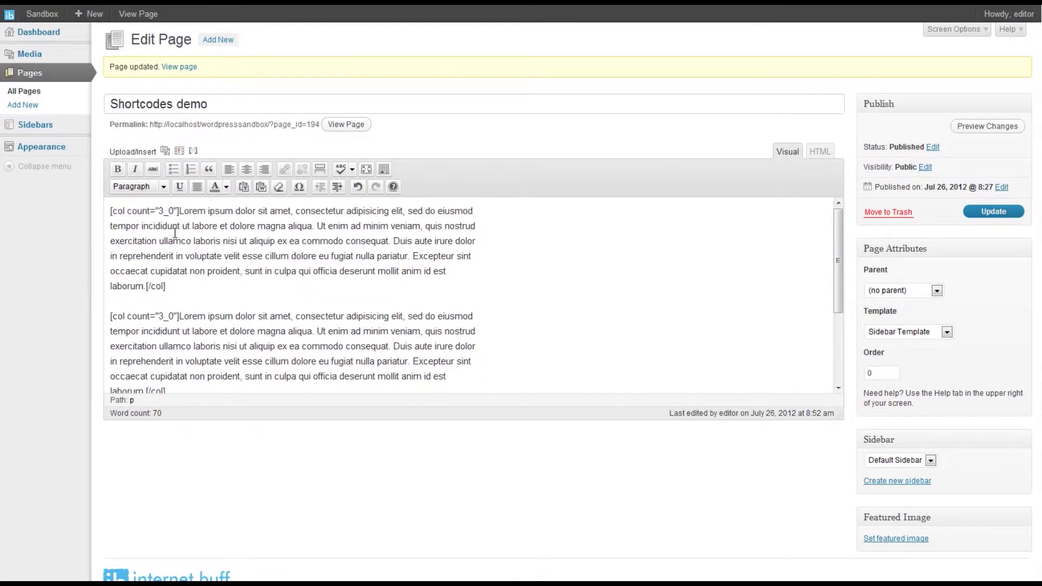
pyautogui.doubleClick(166, 212)
pyautogui.doubleClick(164, 318)
pyautogui.scroll(-3, 179, 343)
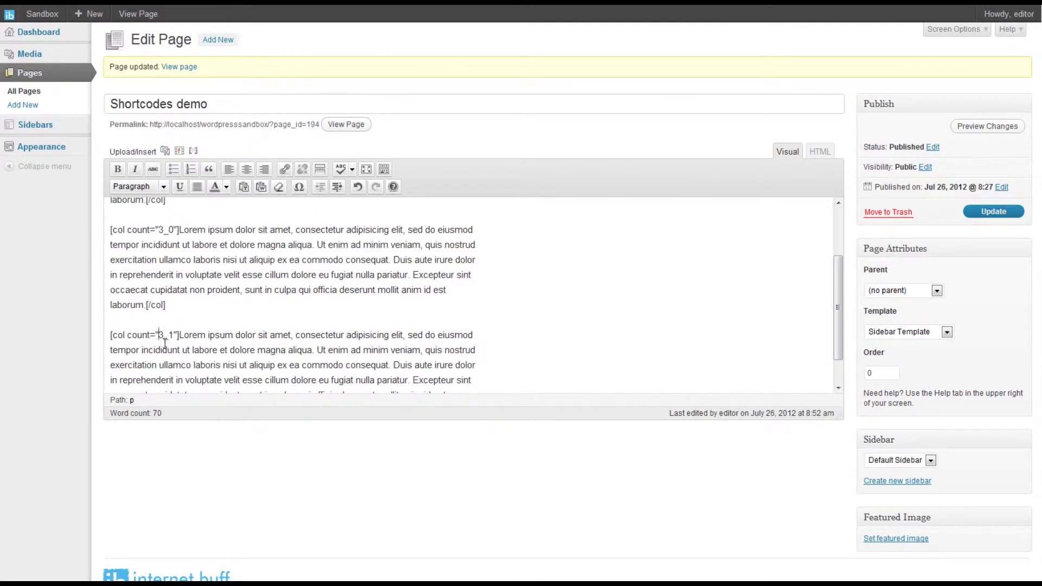
pyautogui.doubleClick(166, 336)
pyautogui.write('3_0')
pyautogui.scroll(-1, 185, 342)
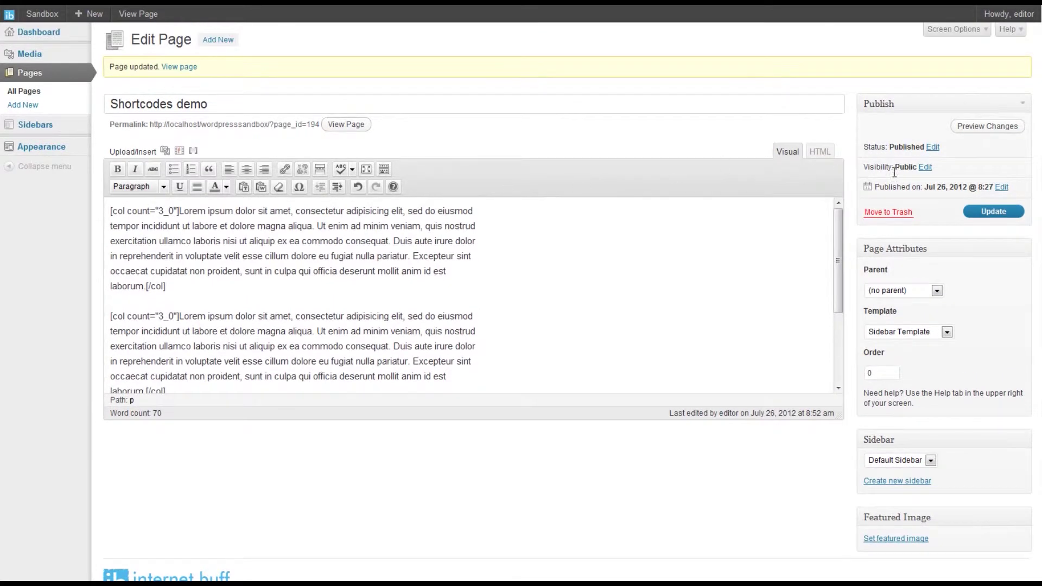
pyautogui.click(972, 130)
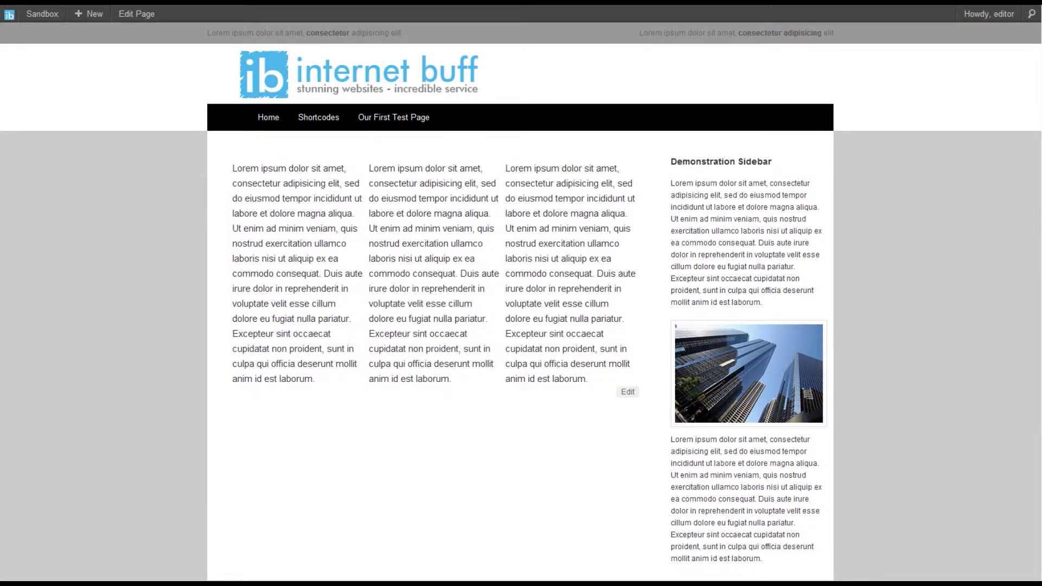
# - Return to the page editor and insert a 2_0 Multi Columns shortcode with the Lorem ipsum content below the 3_1 one
pyautogui.hotkey('ctrl', 'Tab')
pyautogui.scroll(-3, 222, 353)
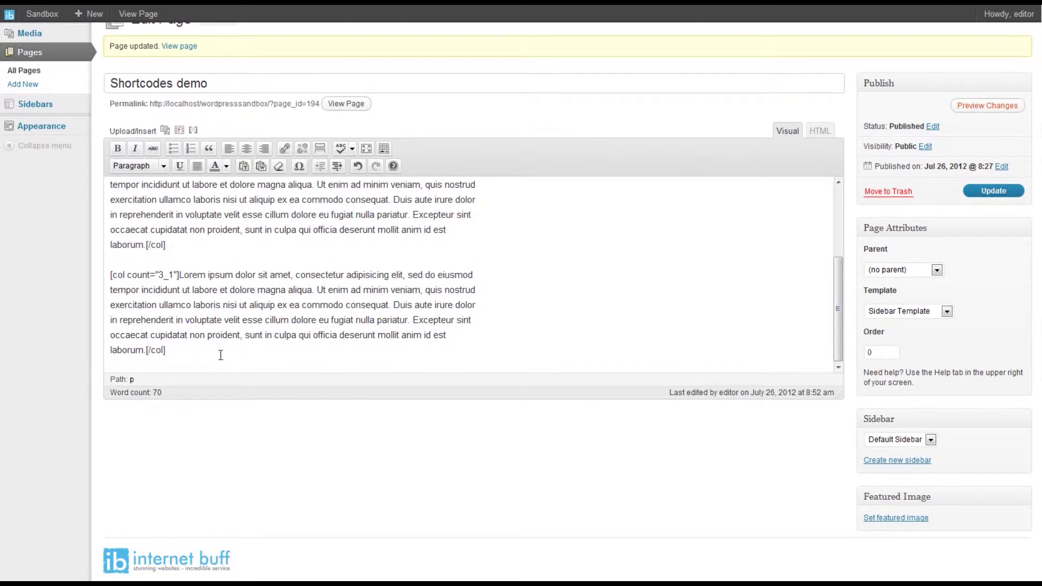
pyautogui.click(214, 357)
pyautogui.press('Return')
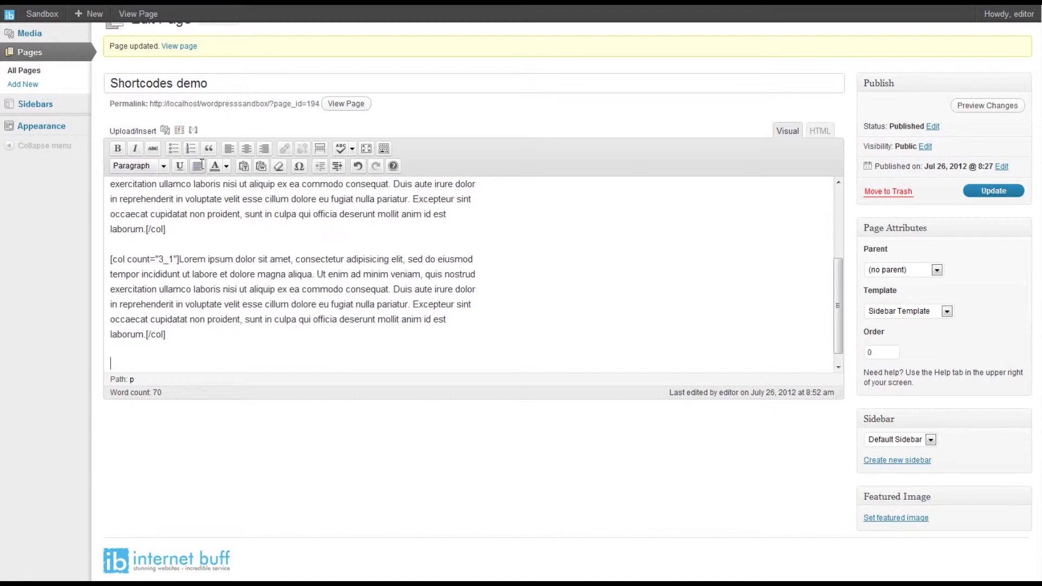
pyautogui.click(197, 131)
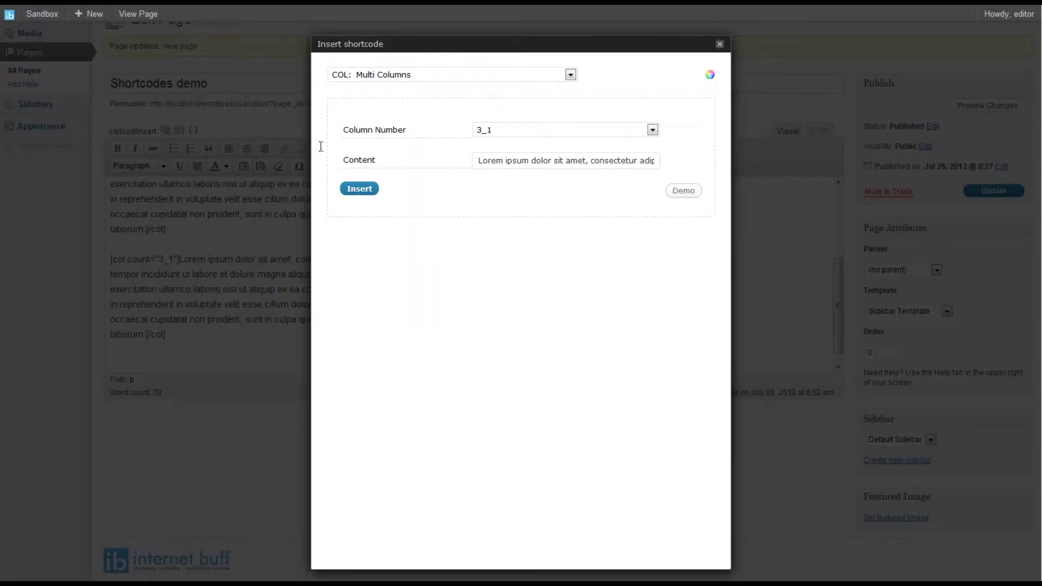
pyautogui.click(501, 134)
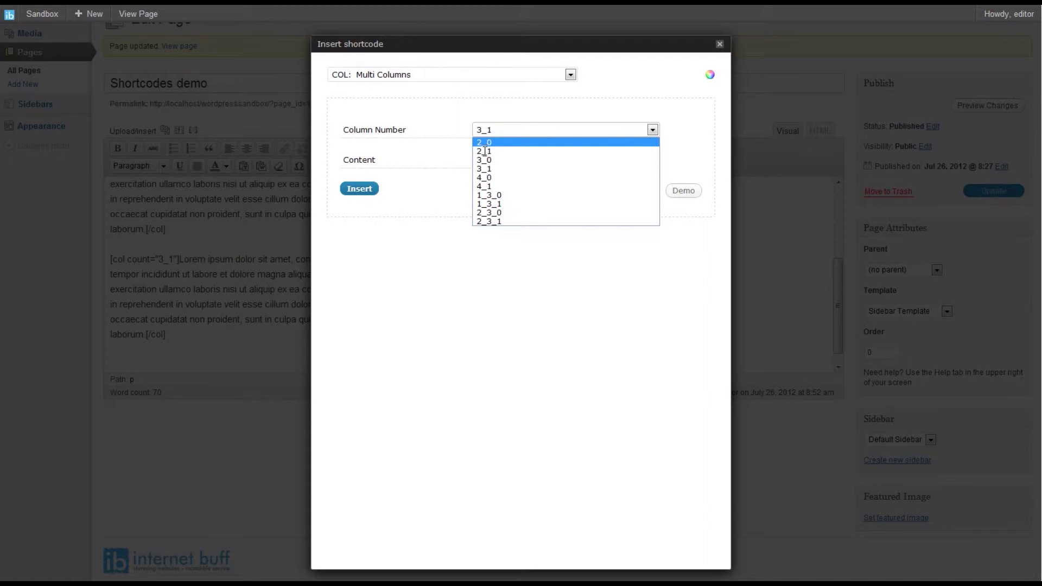
pyautogui.click(486, 143)
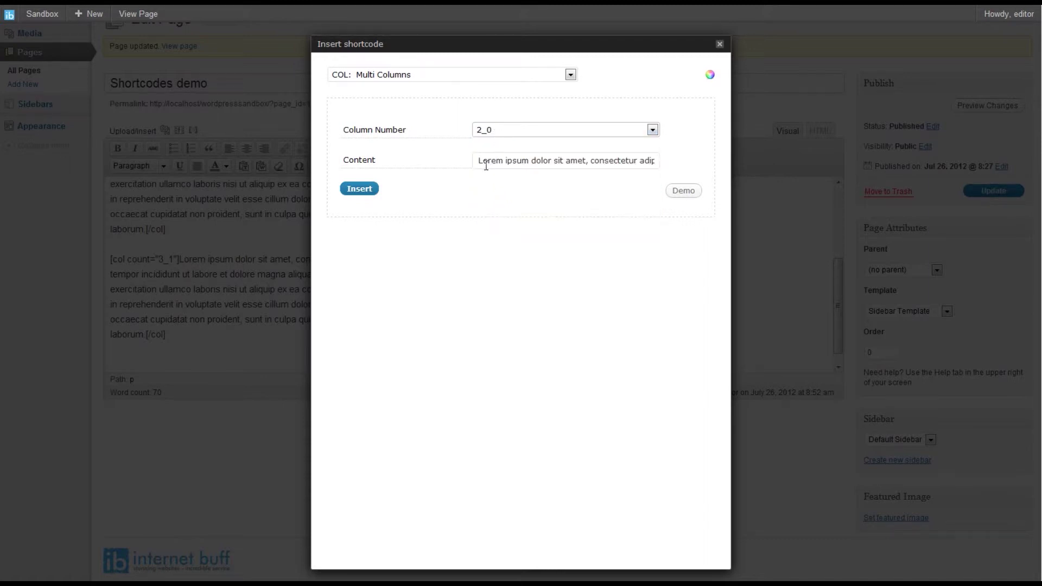
pyautogui.moveTo(480, 161); pyautogui.dragTo(719, 165)
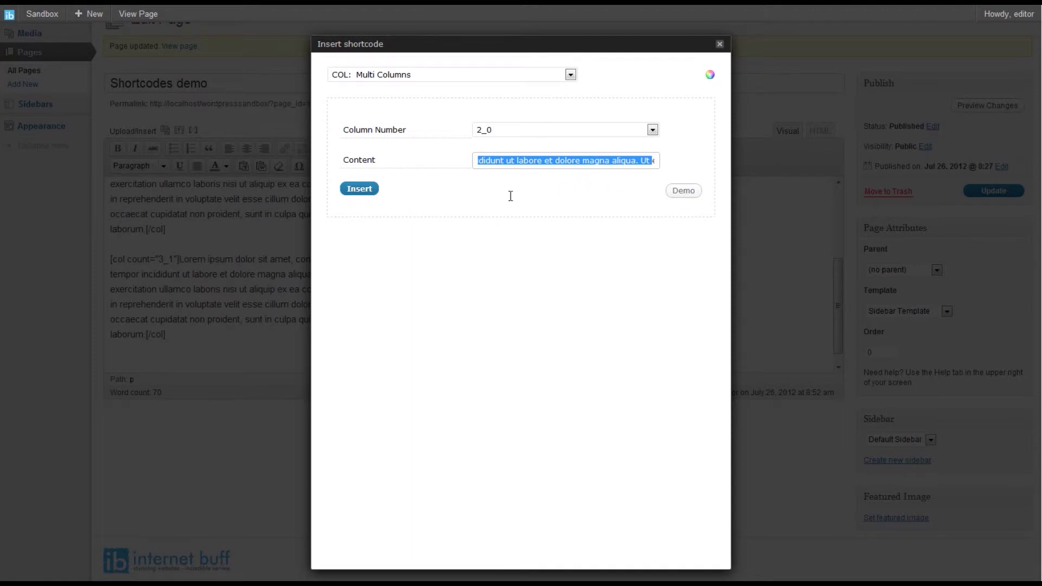
pyautogui.click(359, 189)
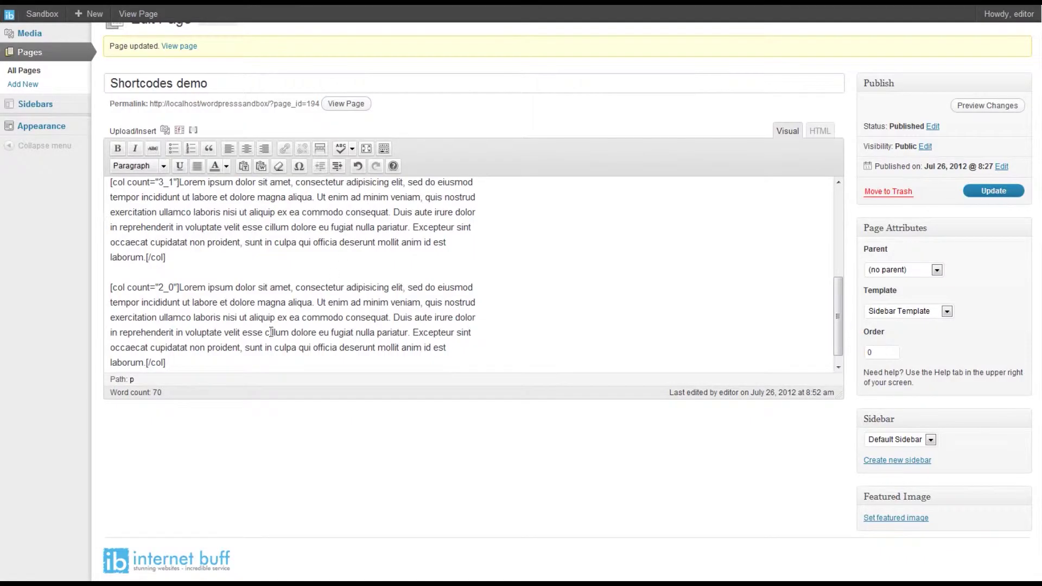
# - Insert a Multi Columns shortcode with column number 2_1 and the same Lorem ipsum content below the 2_0 one
pyautogui.press('Return')
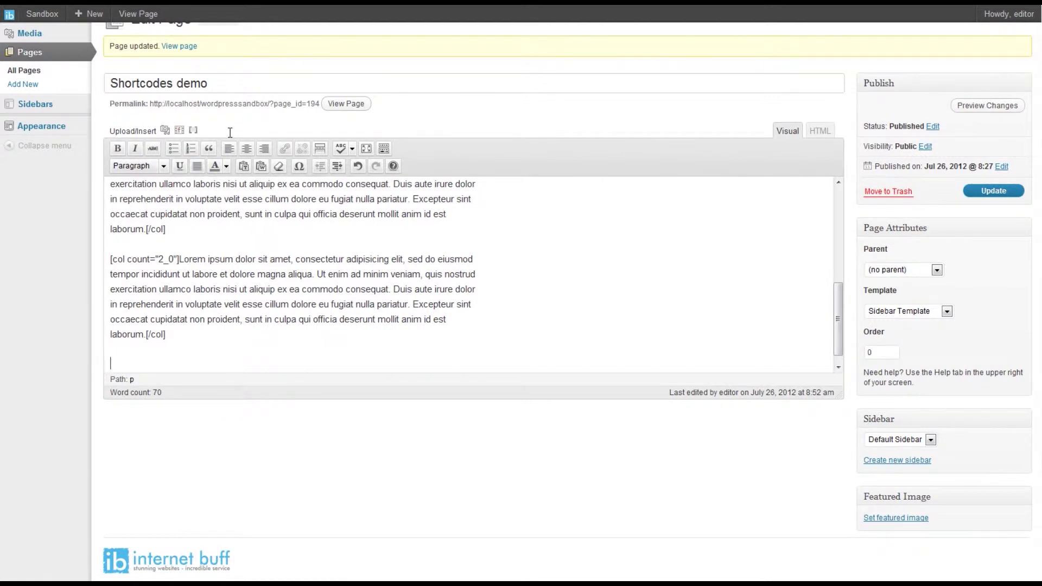
pyautogui.click(196, 132)
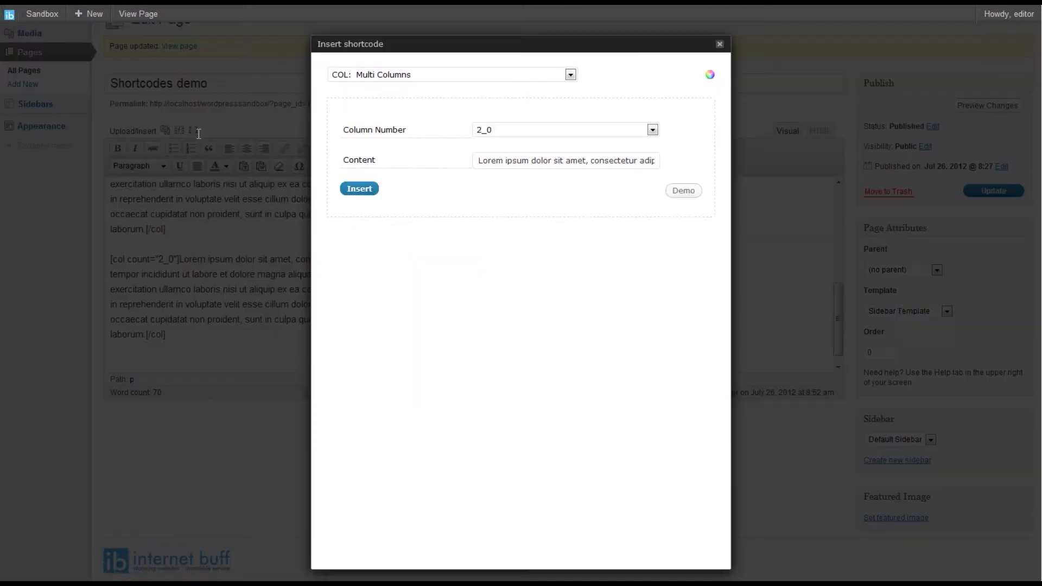
pyautogui.click(511, 132)
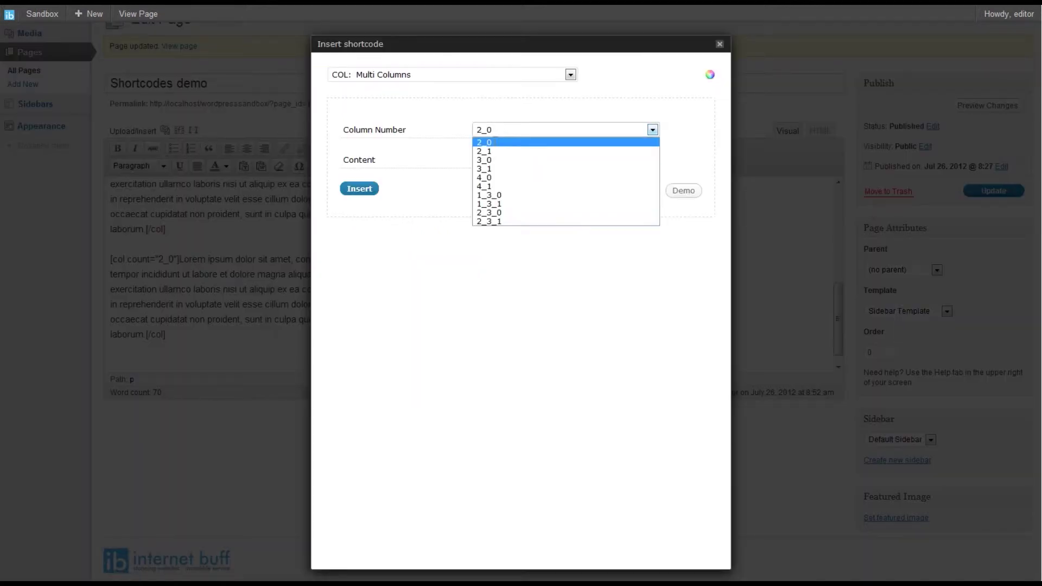
pyautogui.click(495, 152)
pyautogui.moveTo(479, 163); pyautogui.dragTo(705, 169)
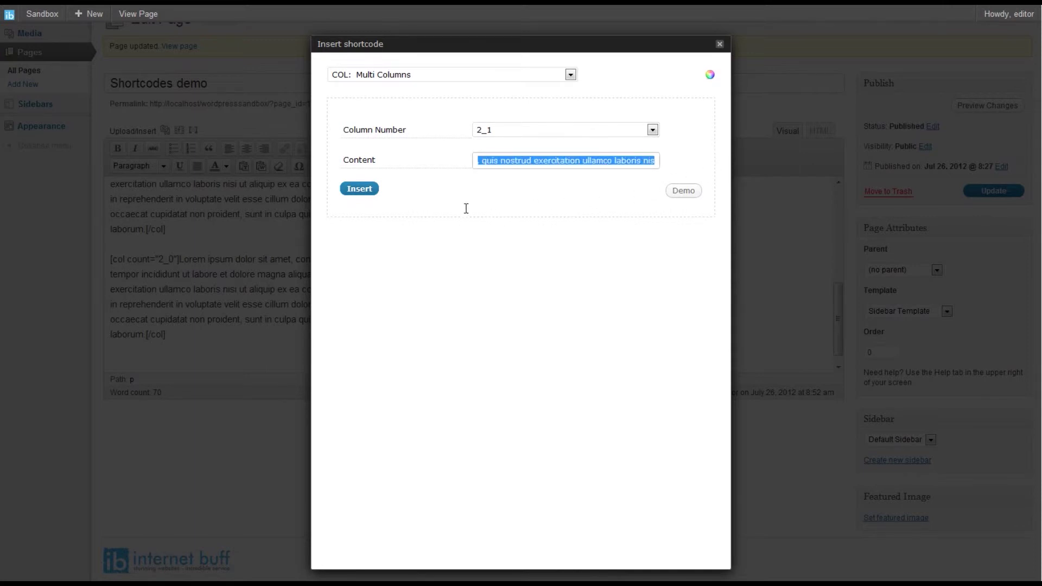
pyautogui.click(360, 188)
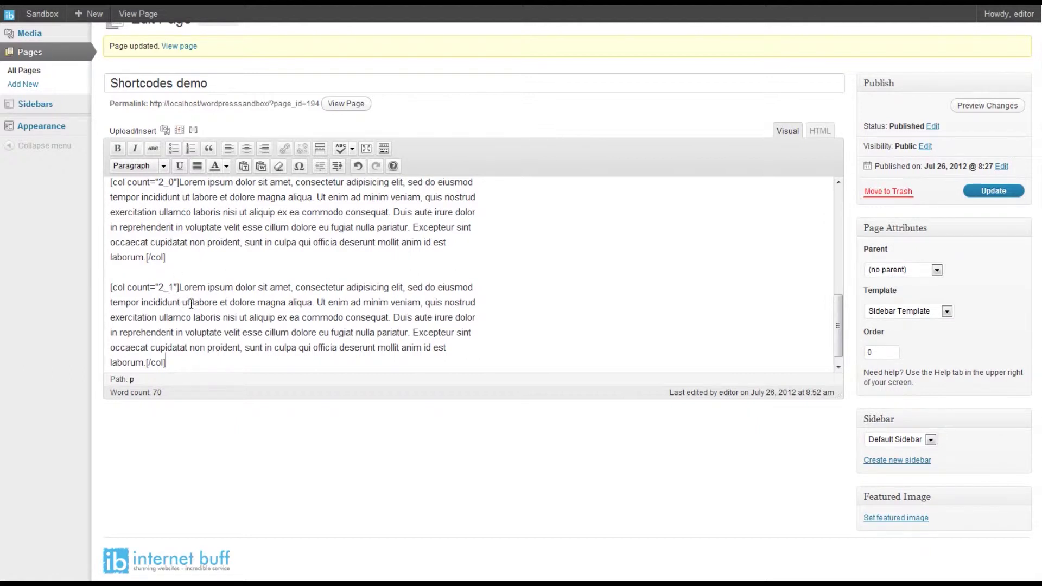
# - Preview the page changes and examine the layout of the three-column and two-column rows
pyautogui.click(994, 104)
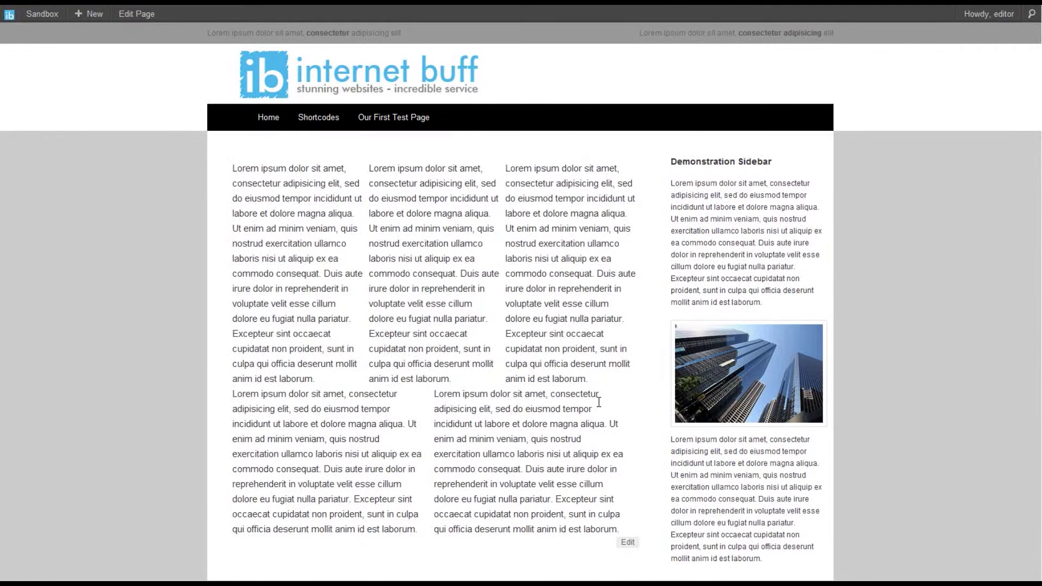
pyautogui.scroll(-3, 599, 399)
pyautogui.scroll(1, 599, 399)
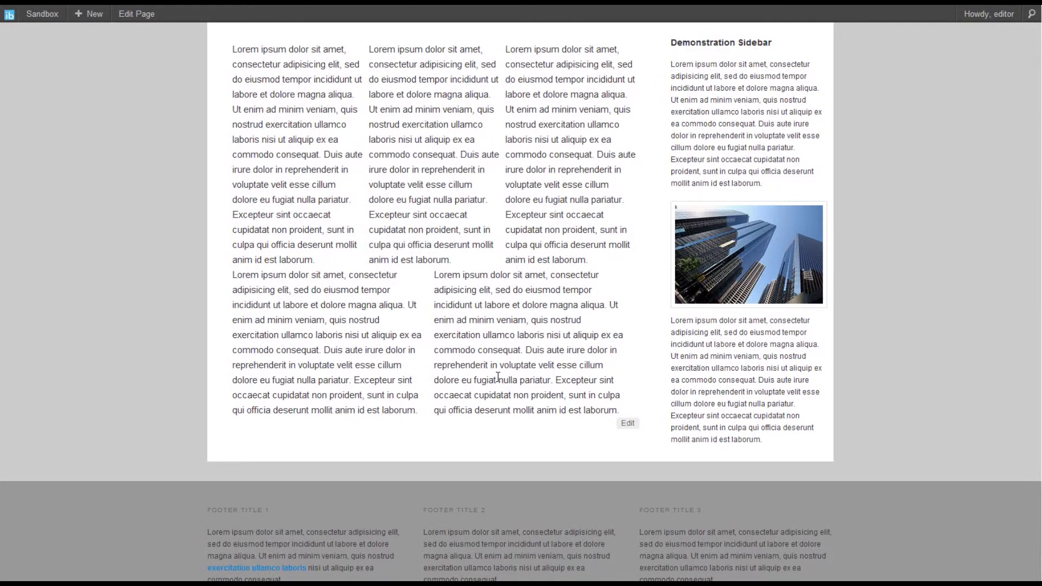
pyautogui.scroll(1, 498, 377)
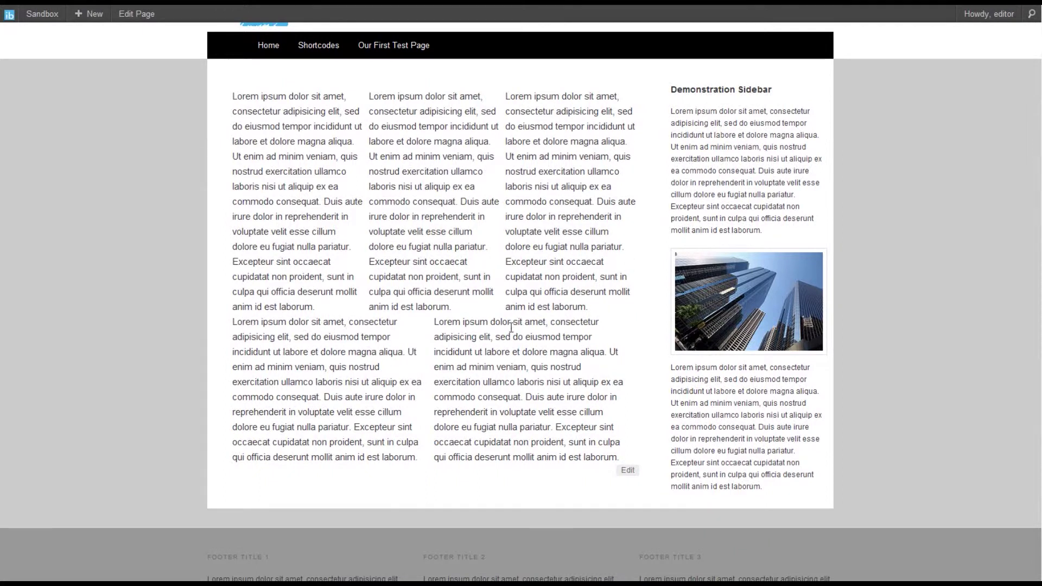
pyautogui.scroll(2, 548, 326)
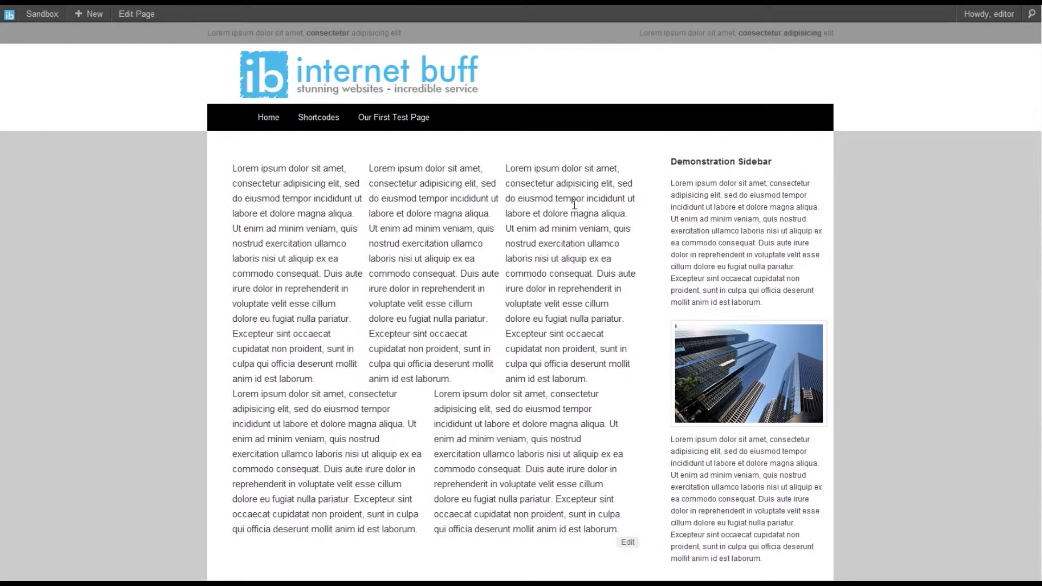
# - Return to the page editor and insert a 20-pixel Spacer shortcode between the 3_1 and 2_0 column shortcodes
pyautogui.hotkey('ctrl', 'Tab')
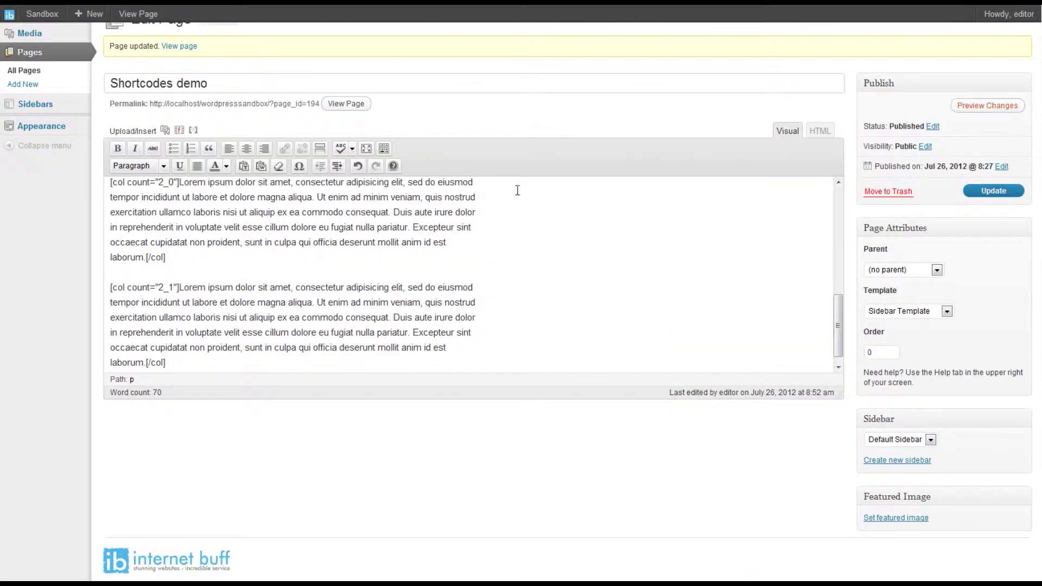
pyautogui.scroll(-2, 238, 294)
pyautogui.scroll(1, 238, 294)
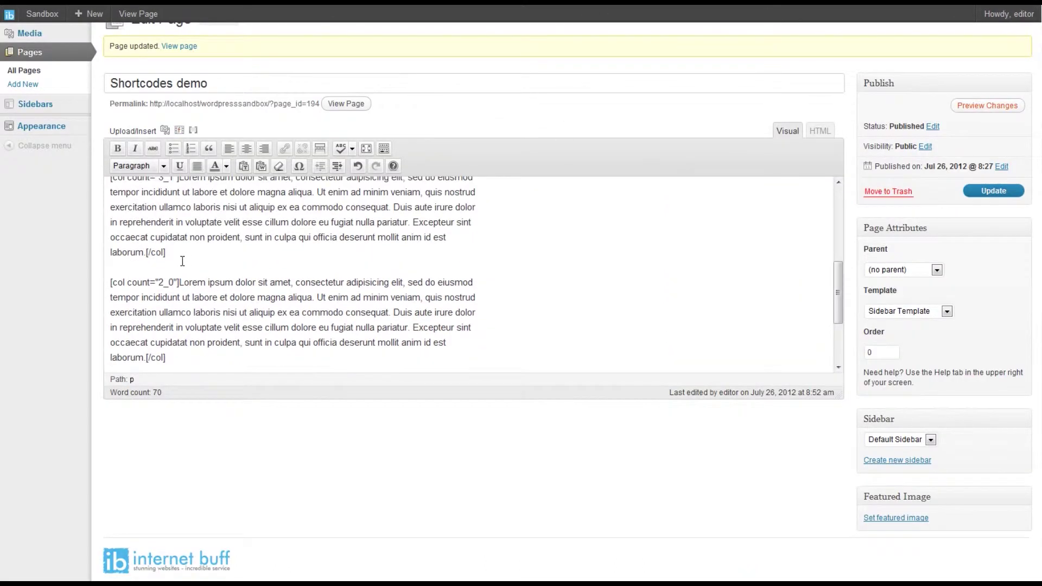
pyautogui.scroll(1, 191, 265)
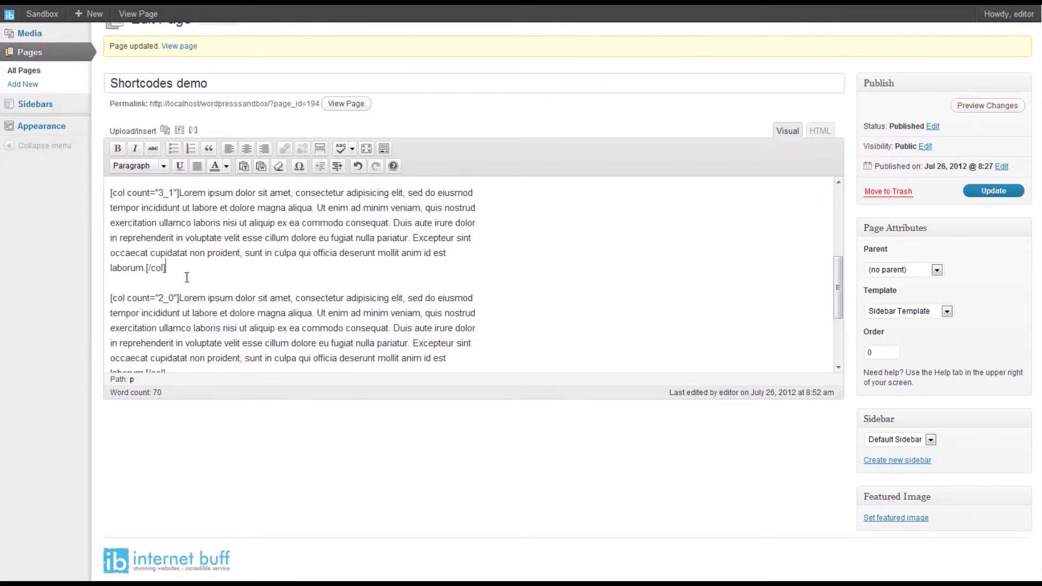
pyautogui.press('Return')
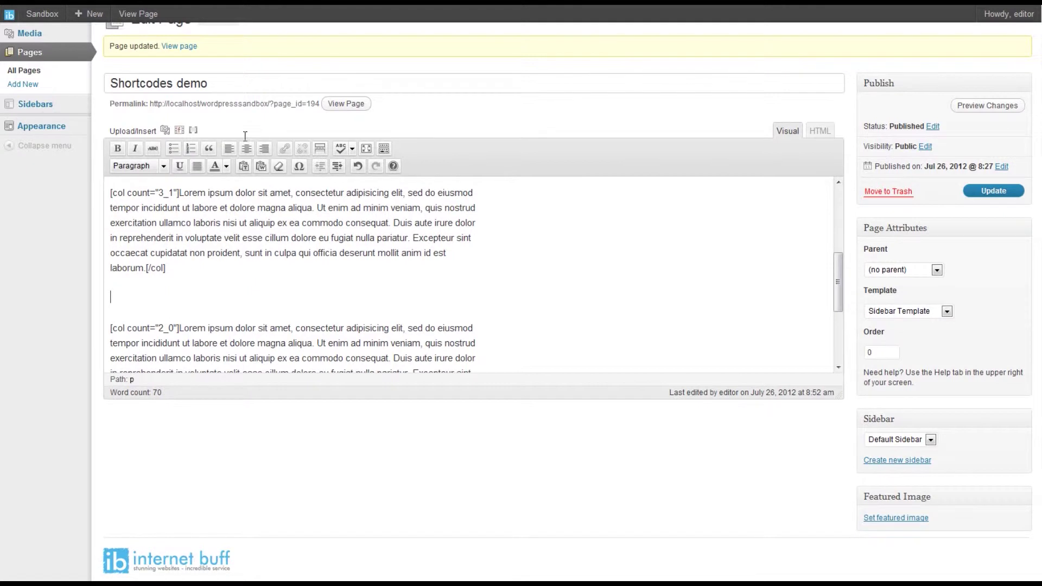
pyautogui.click(196, 133)
pyautogui.click(438, 79)
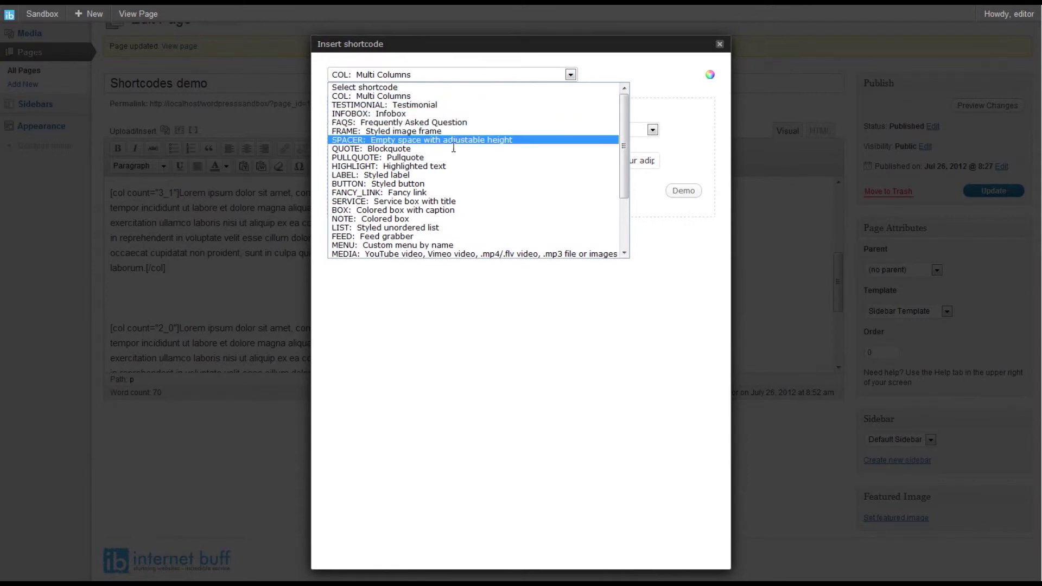
pyautogui.click(482, 145)
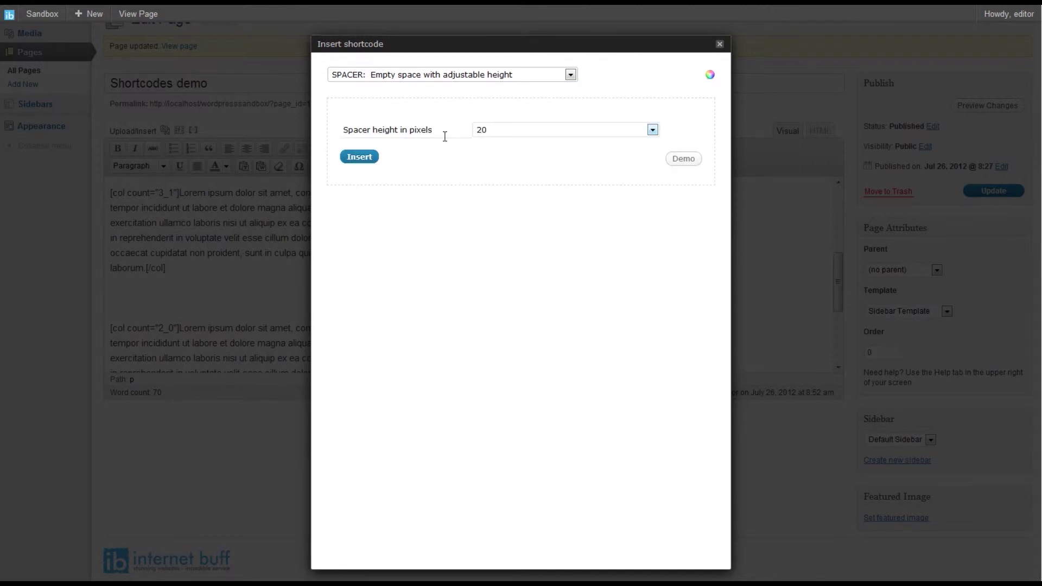
pyautogui.click(510, 133)
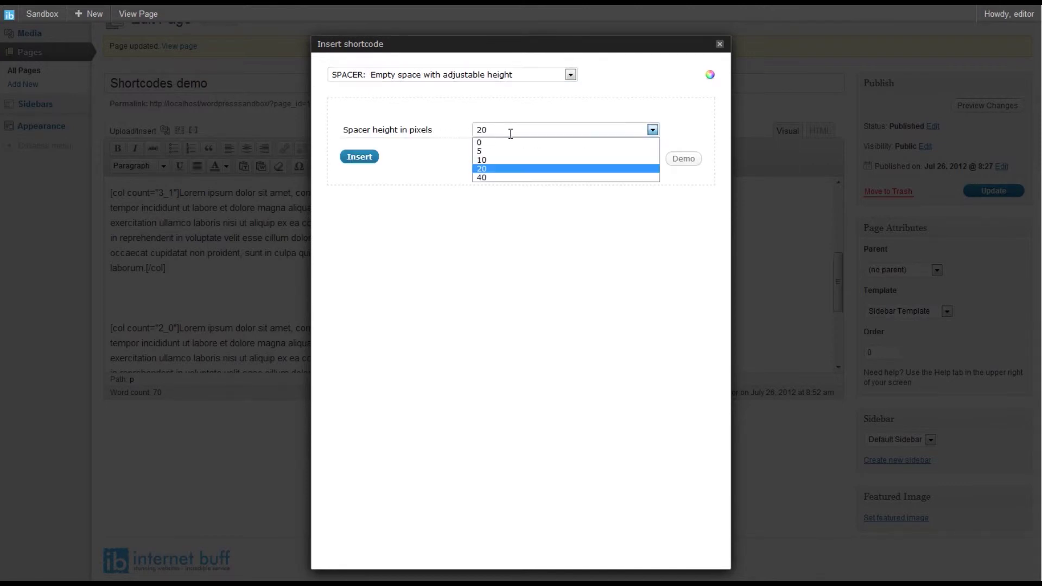
pyautogui.click(499, 169)
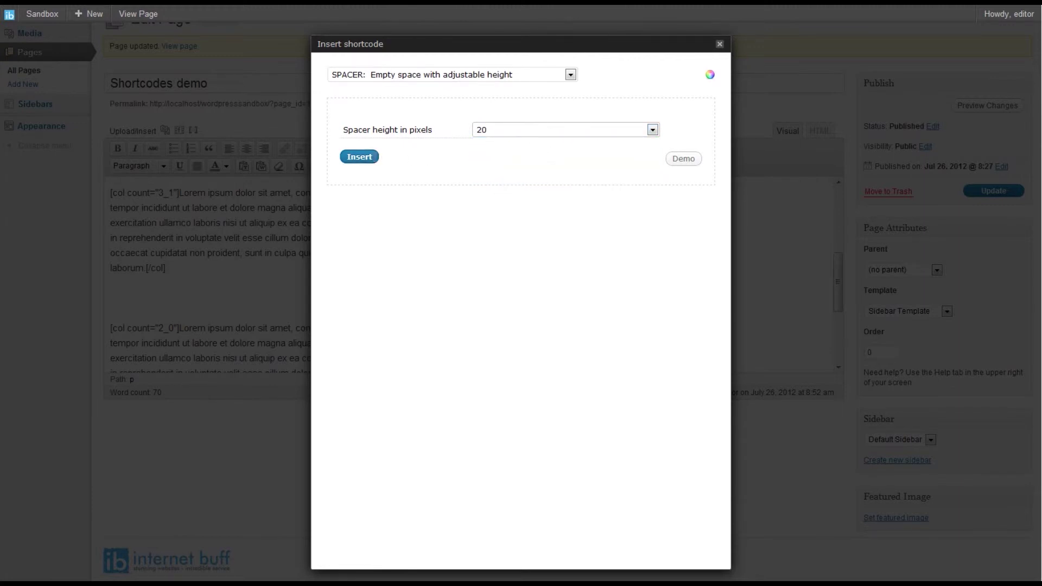
pyautogui.click(359, 157)
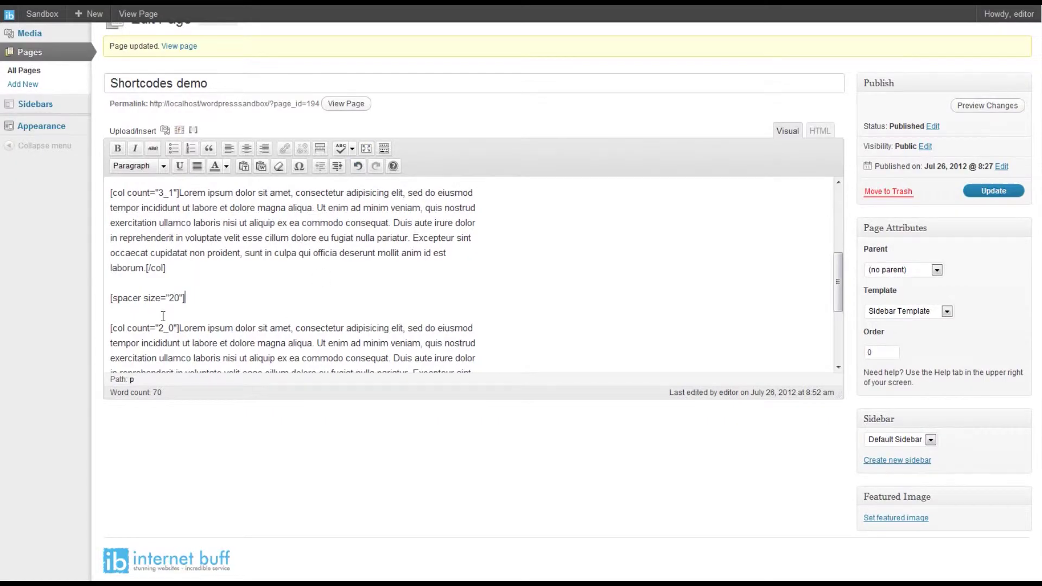
# - Review the spacer shortcode's text, then preview the page changes and check the gap between the two column rows
pyautogui.moveTo(196, 306); pyautogui.dragTo(110, 307)
pyautogui.press('Right')
pyautogui.moveTo(195, 303); pyautogui.dragTo(111, 307)
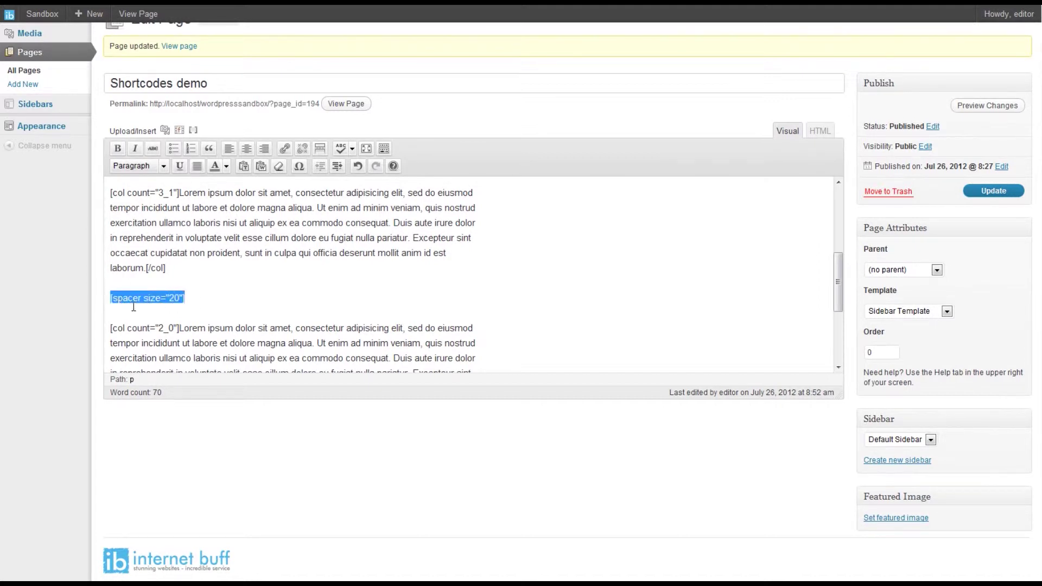
pyautogui.click(154, 307)
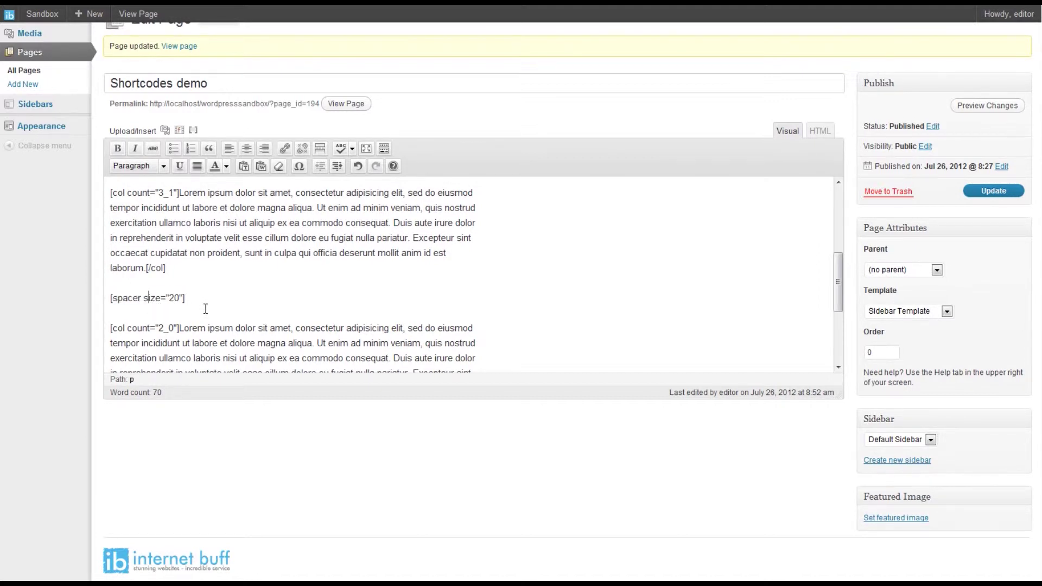
pyautogui.moveTo(207, 311); pyautogui.dragTo(120, 308)
pyautogui.scroll(5, 175, 219)
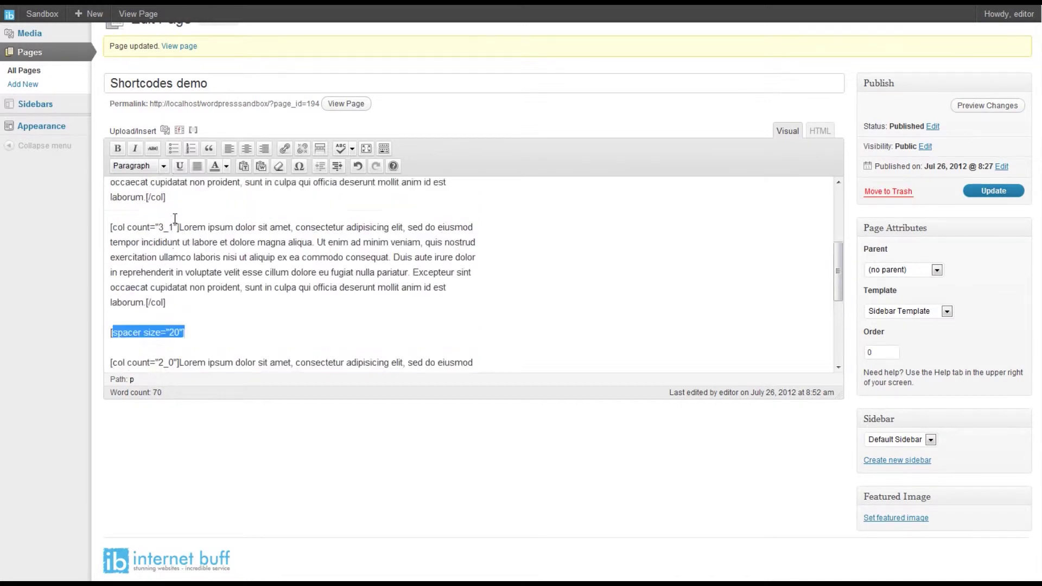
pyautogui.scroll(-5, 175, 222)
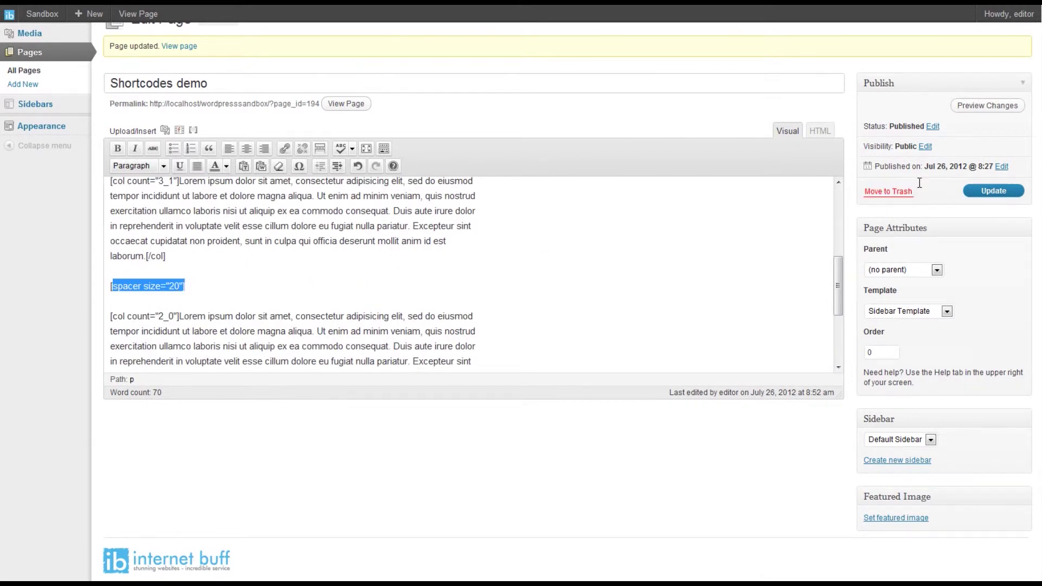
pyautogui.click(980, 108)
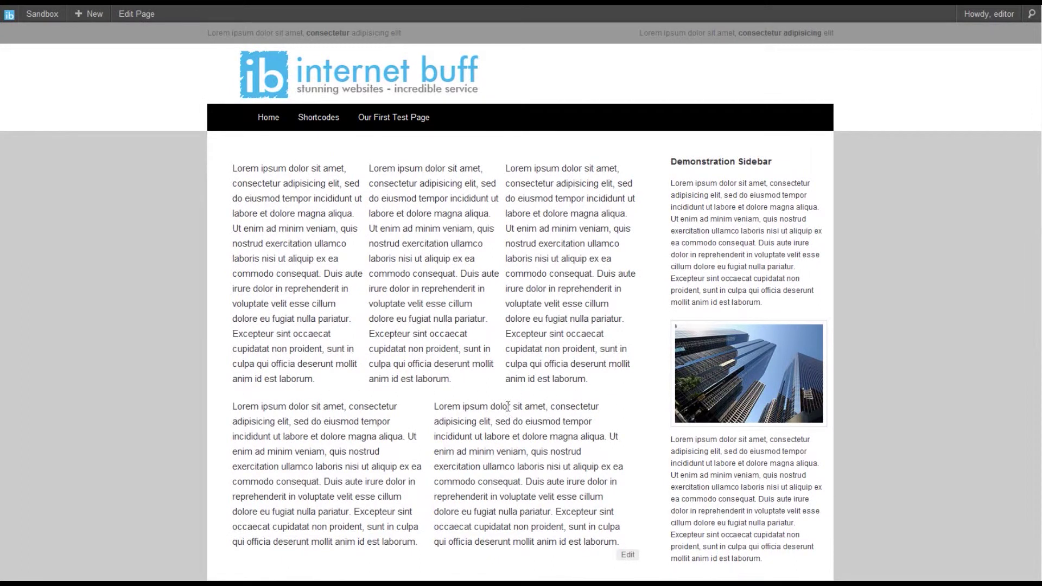
pyautogui.scroll(-3, 380, 407)
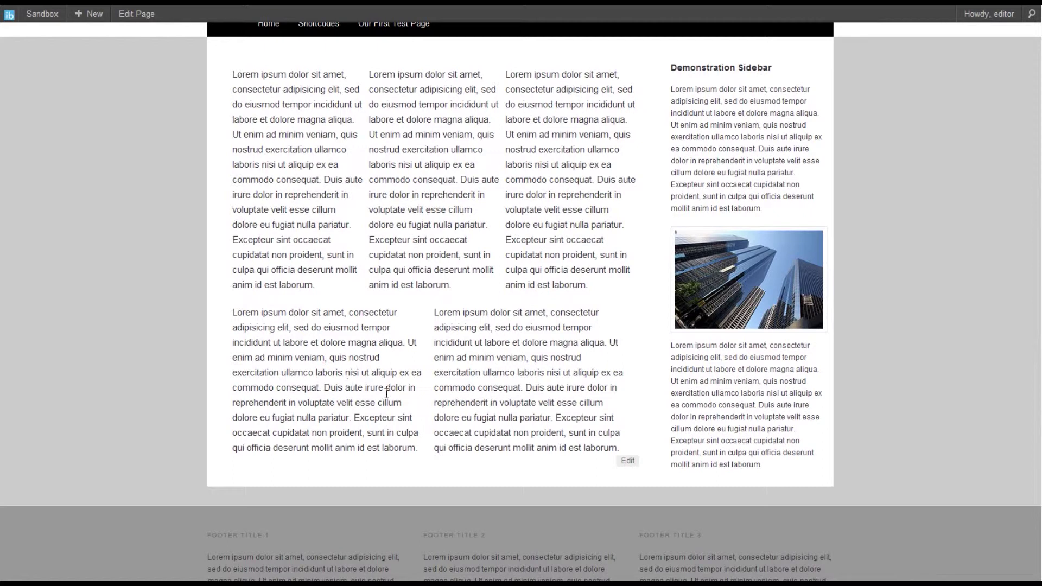
pyautogui.scroll(3, 562, 395)
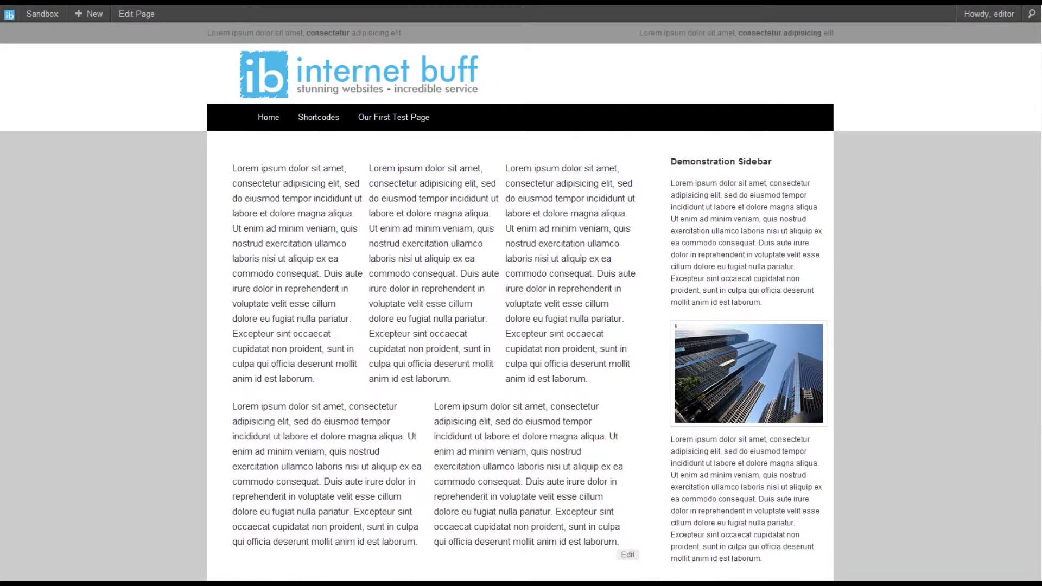
# - Return to the page editor and insert a 20-pixel Spacer shortcode on a new line below the 2_1 column shortcode
pyautogui.hotkey('alt', 'Left')
pyautogui.scroll(-3, 505, 293)
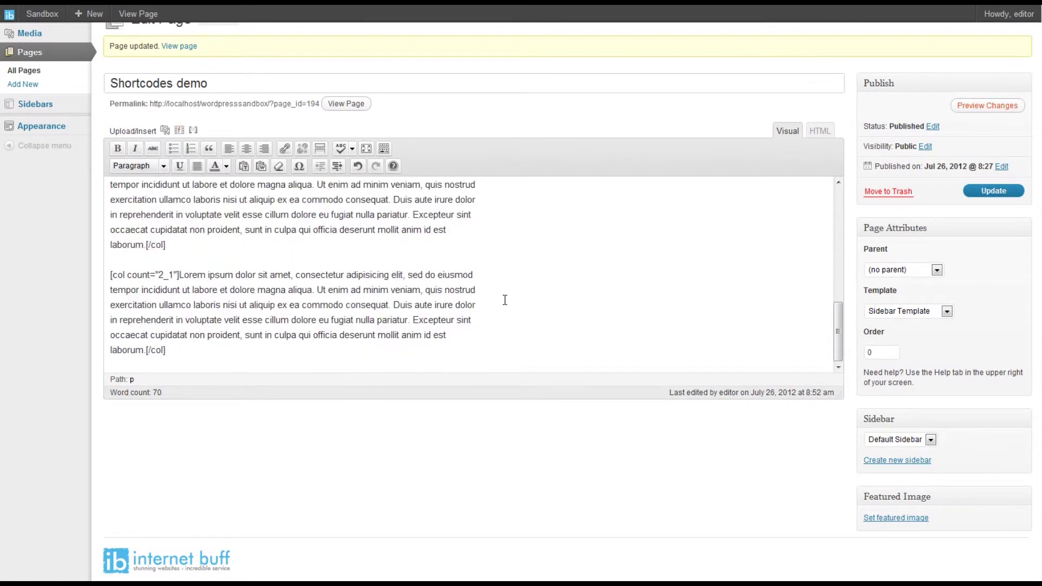
pyautogui.click(237, 360)
pyautogui.press('Return')
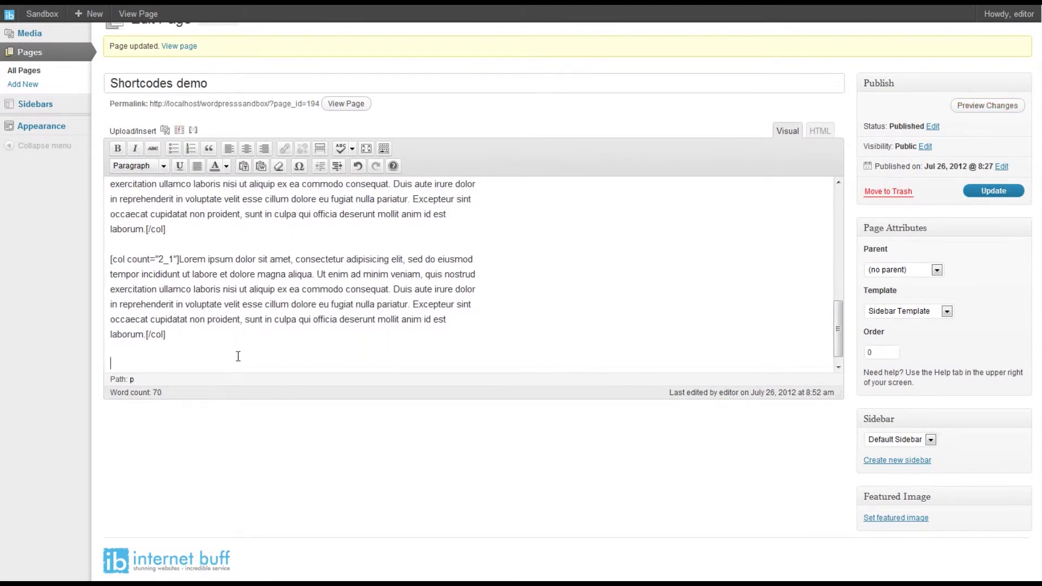
pyautogui.click(194, 131)
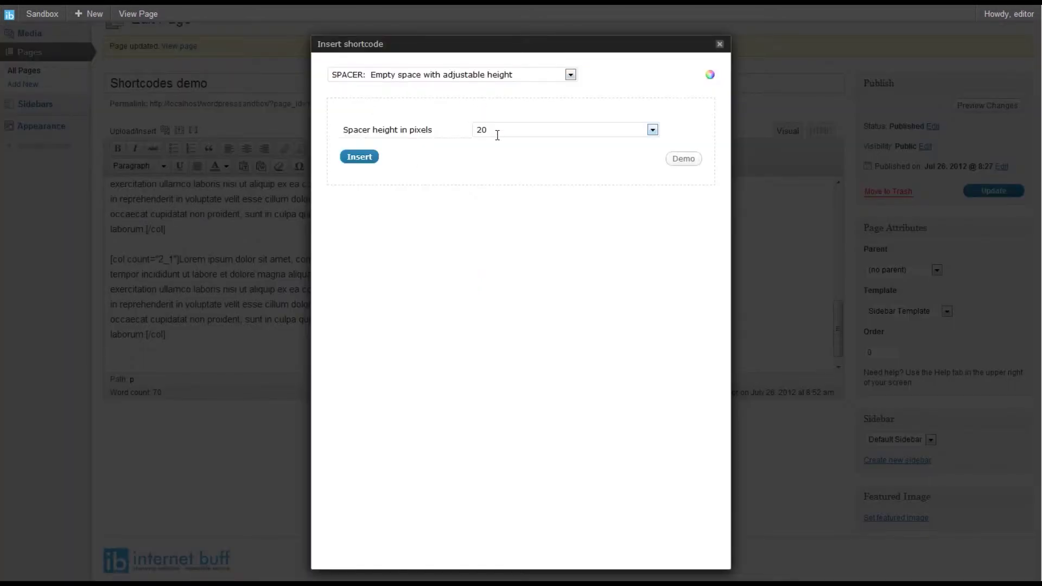
pyautogui.click(360, 157)
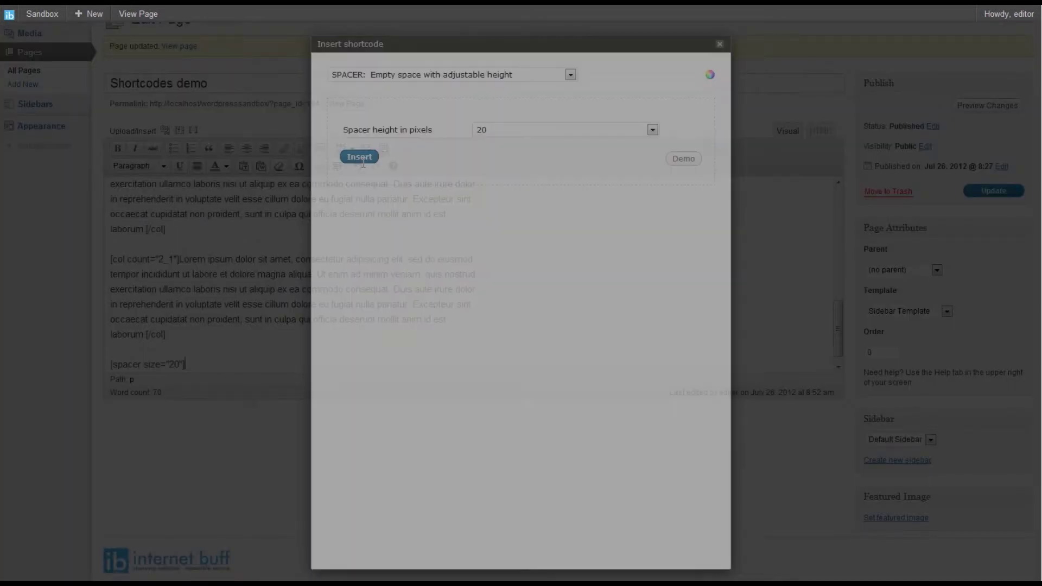
# - Insert a Multi Columns shortcode with column number 1_3_0 and the Lorem ipsum content below the last spacer
pyautogui.press('Return')
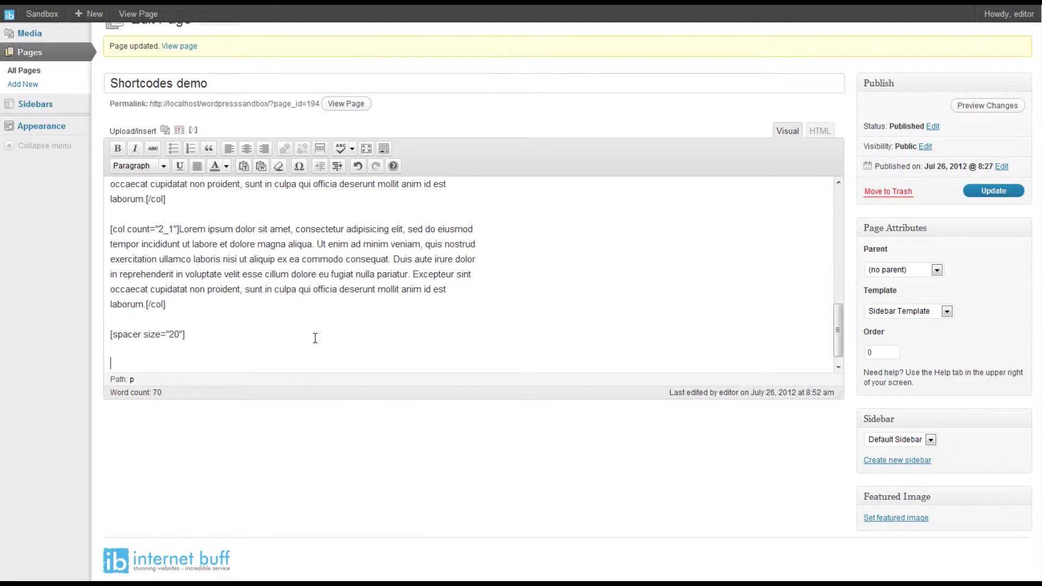
pyautogui.press('Return')
pyautogui.scroll(-1, 363, 301)
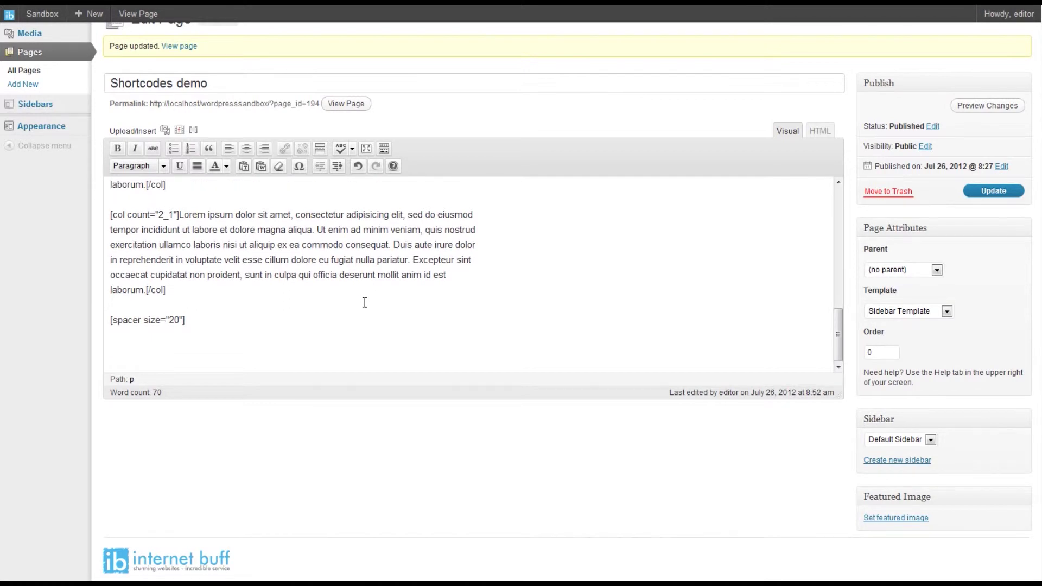
pyautogui.click(196, 131)
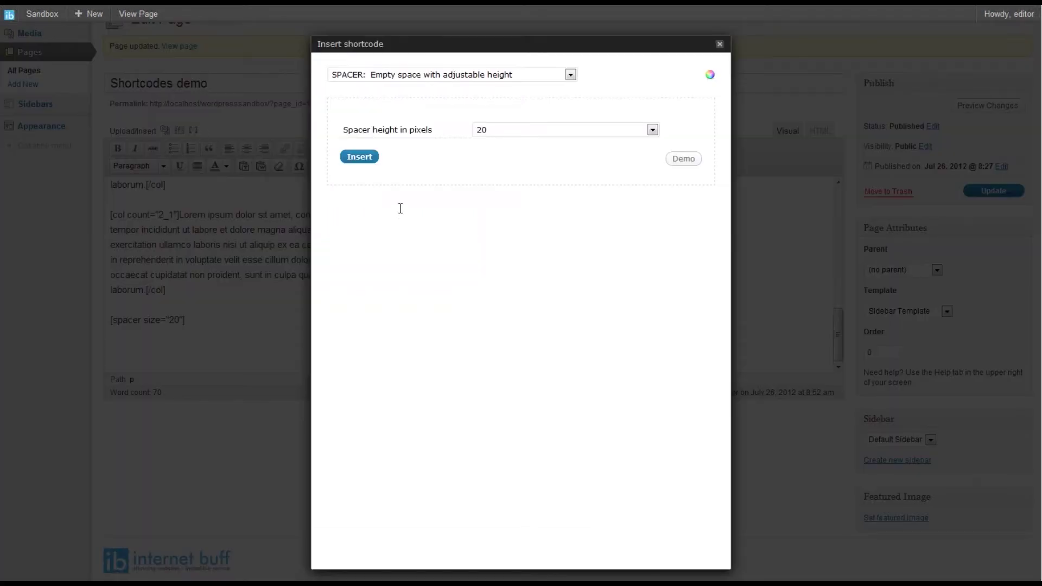
pyautogui.click(491, 76)
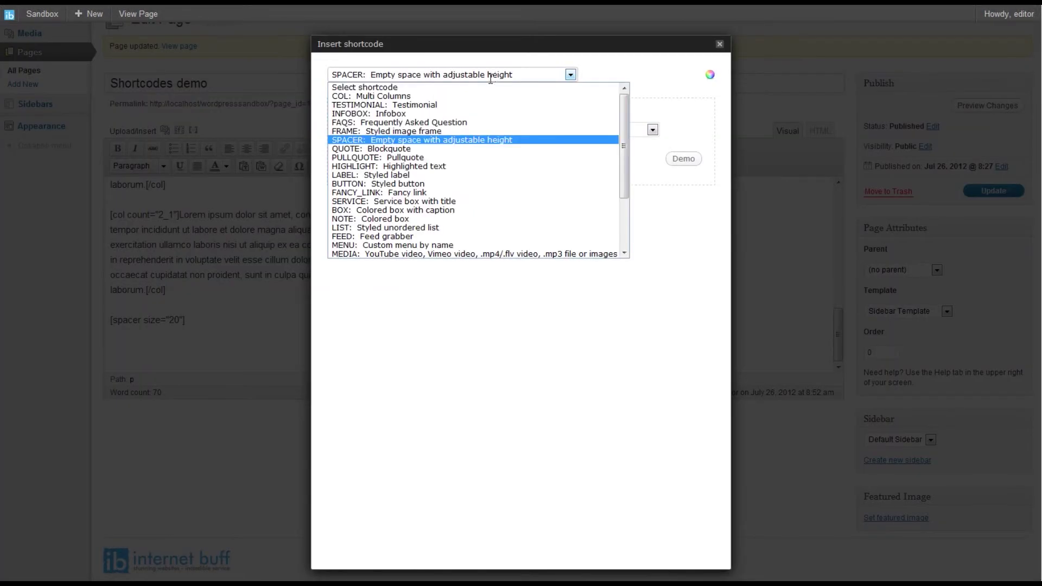
pyautogui.click(383, 97)
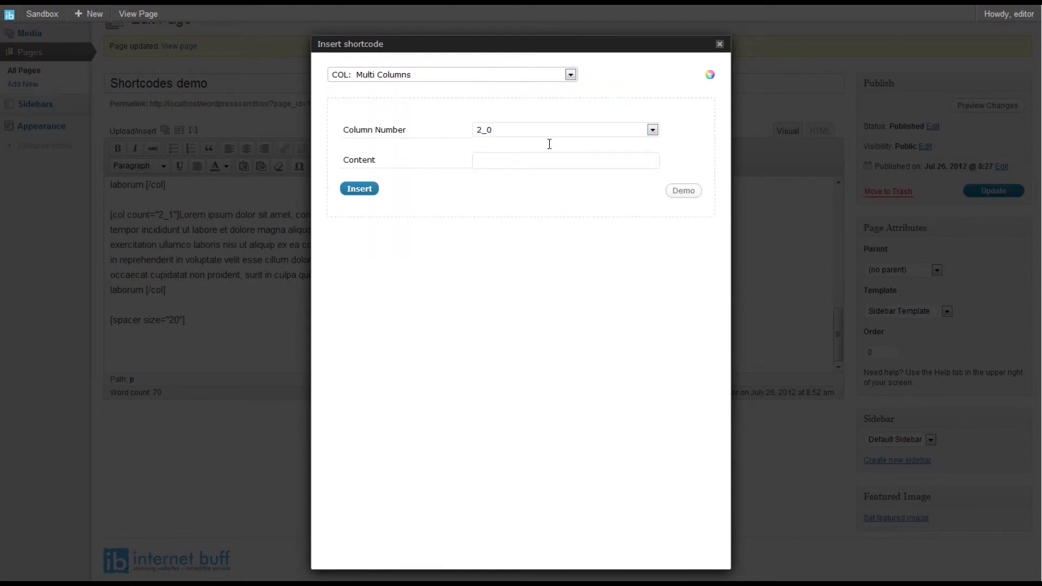
pyautogui.click(540, 135)
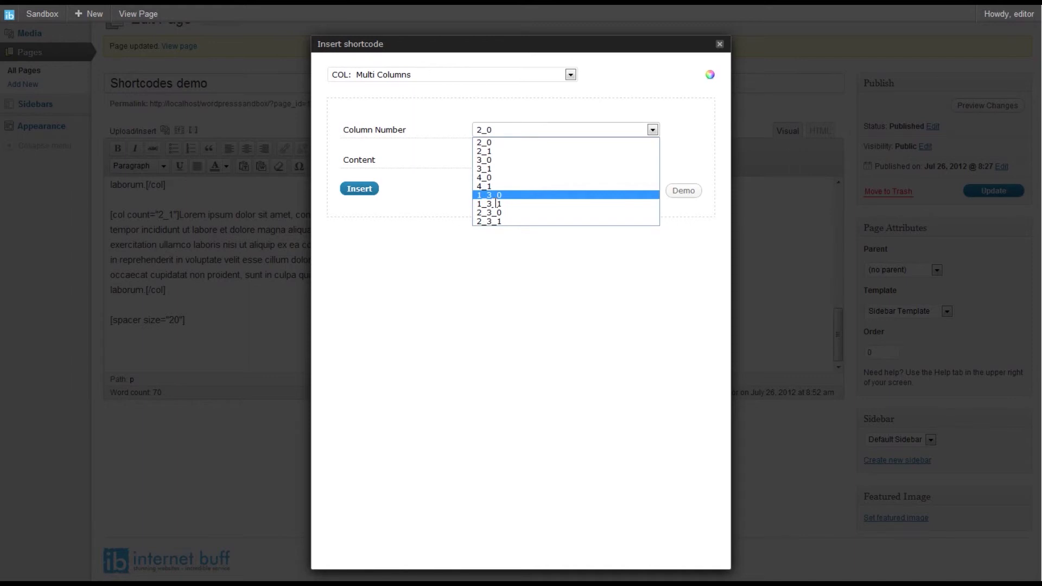
pyautogui.click(506, 203)
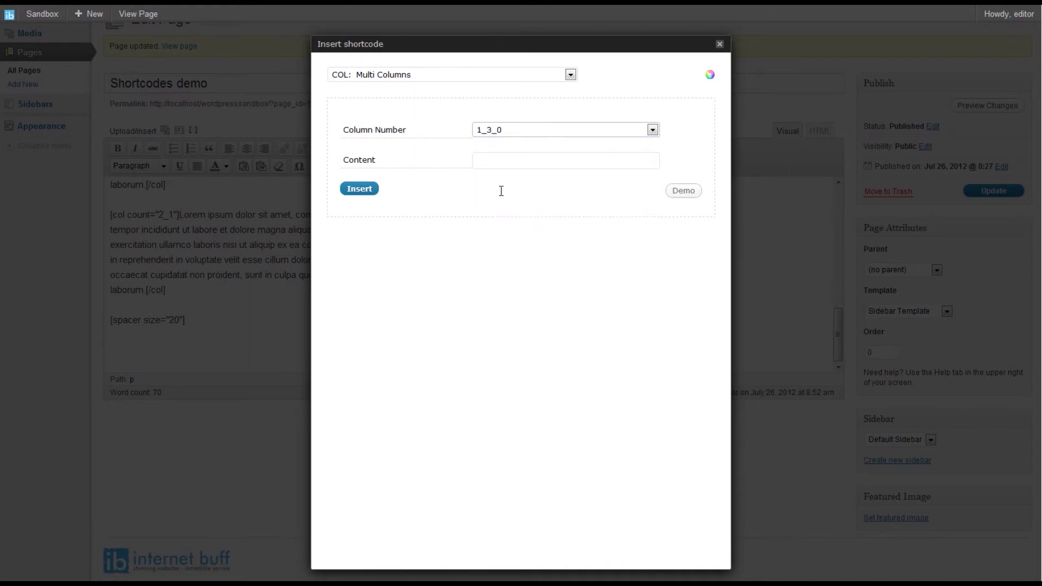
pyautogui.rightClick(494, 162)
pyautogui.click(513, 228)
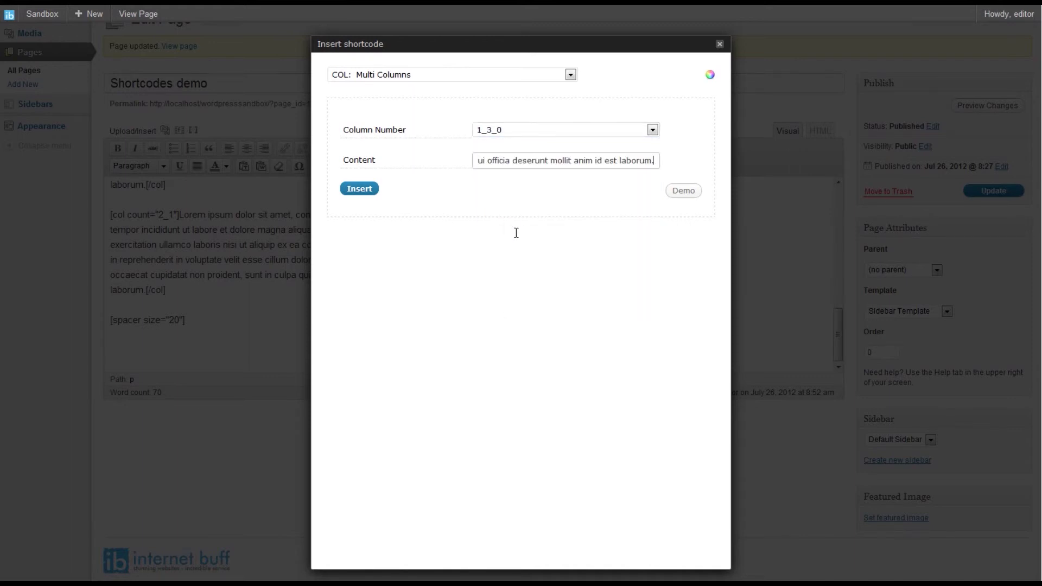
pyautogui.click(359, 189)
pyautogui.scroll(-1, 266, 350)
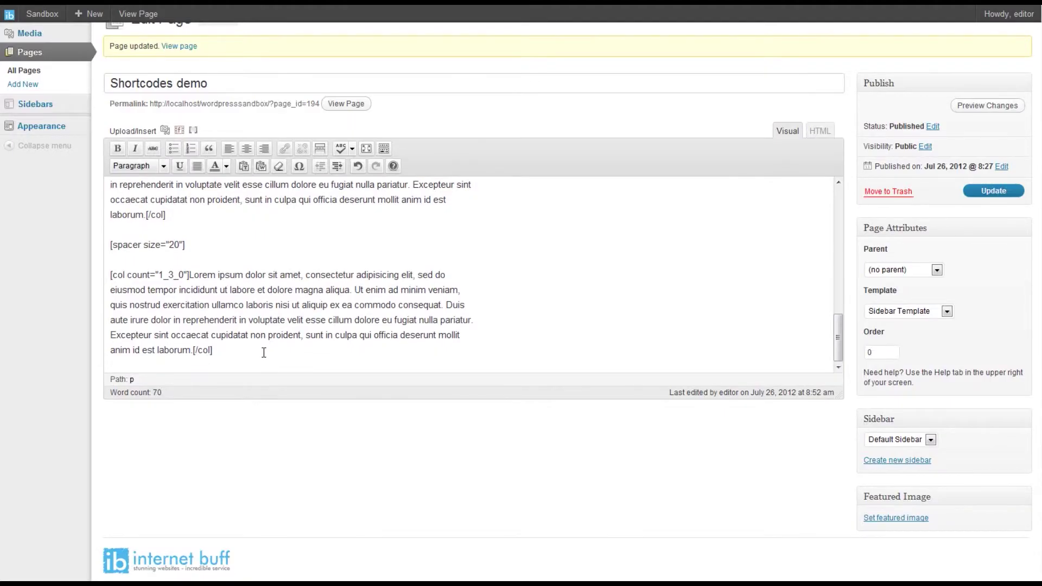
# - Insert a Multi Columns shortcode with column number 2_3_1 and the Lorem ipsum content on a new line below the 1_3_0 shortcode
pyautogui.press('Return')
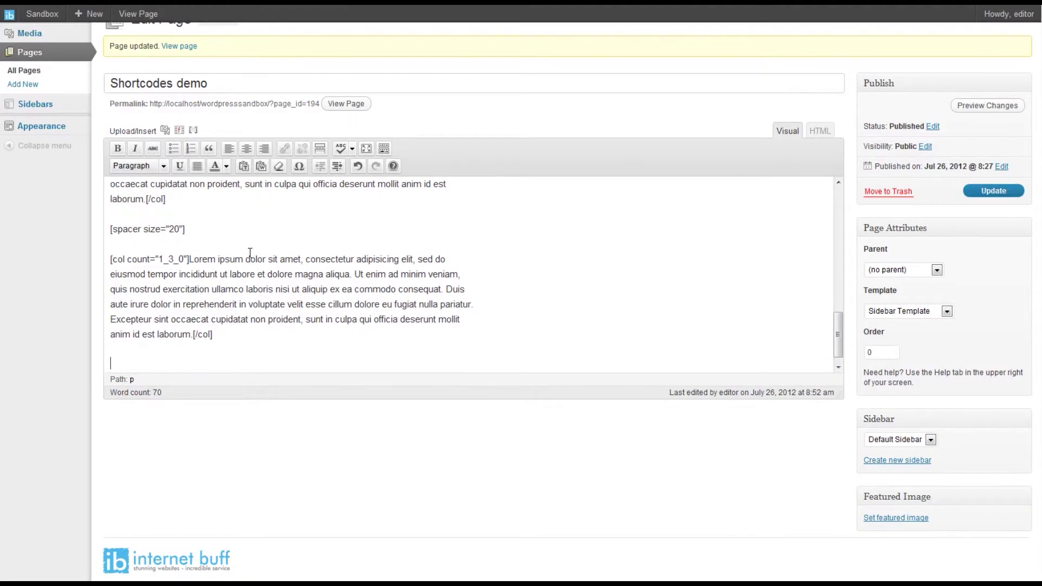
pyautogui.click(193, 131)
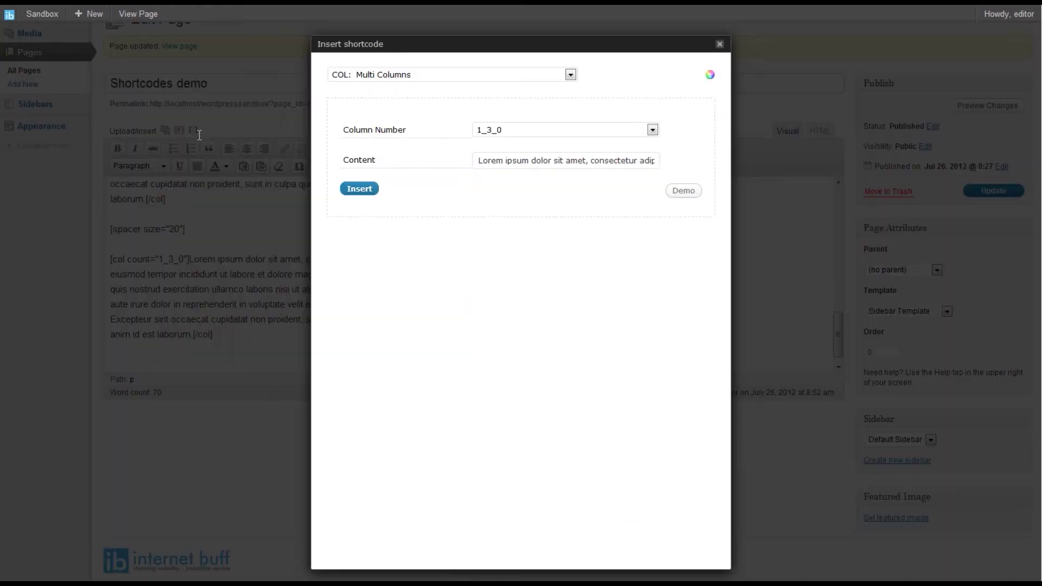
pyautogui.click(498, 134)
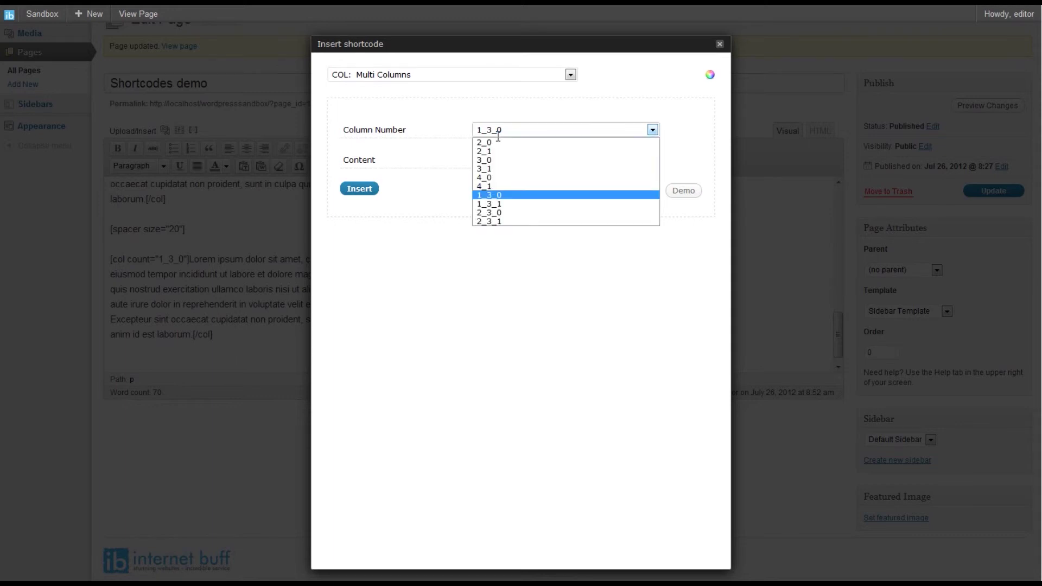
pyautogui.click(506, 223)
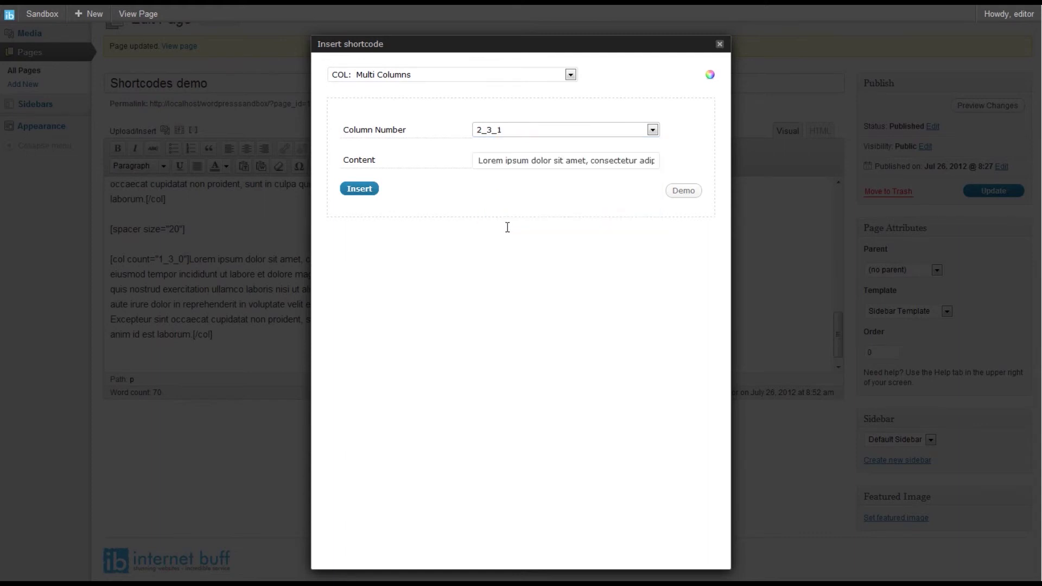
pyautogui.moveTo(479, 161); pyautogui.dragTo(594, 190)
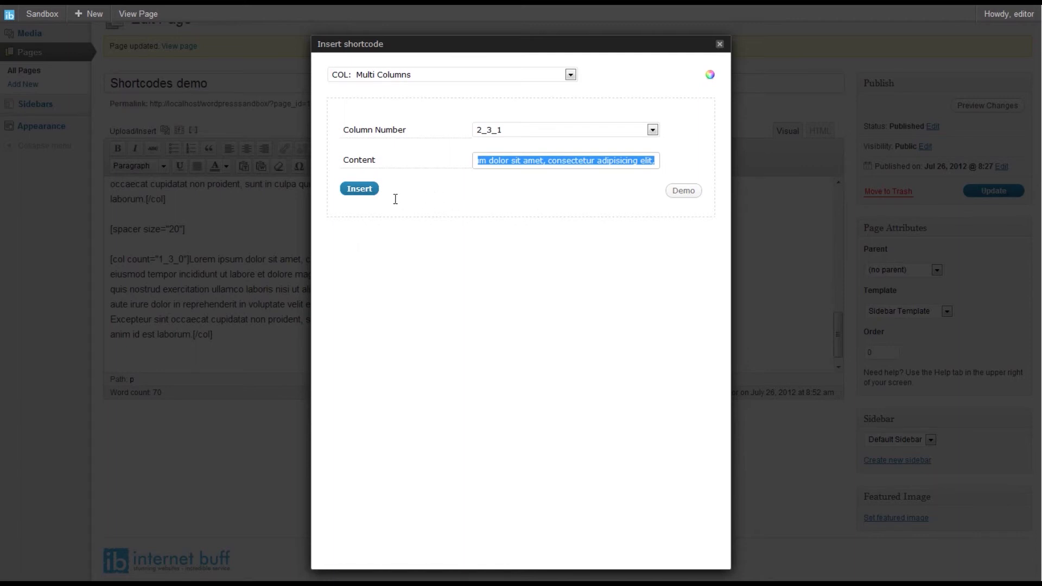
pyautogui.click(366, 190)
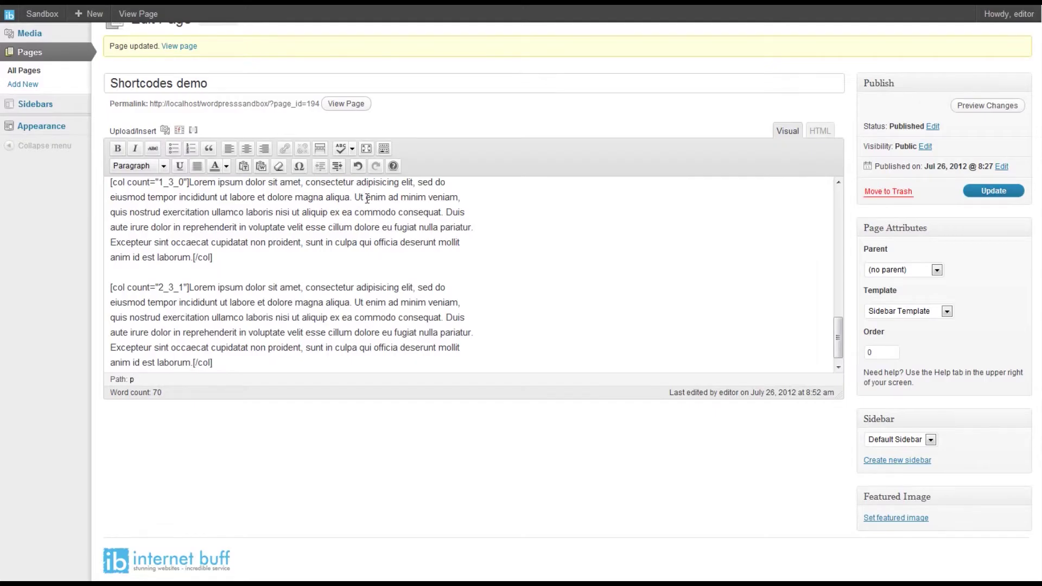
# - Preview the page changes and check the new one-third and two-thirds row against the rows above it
pyautogui.click(975, 109)
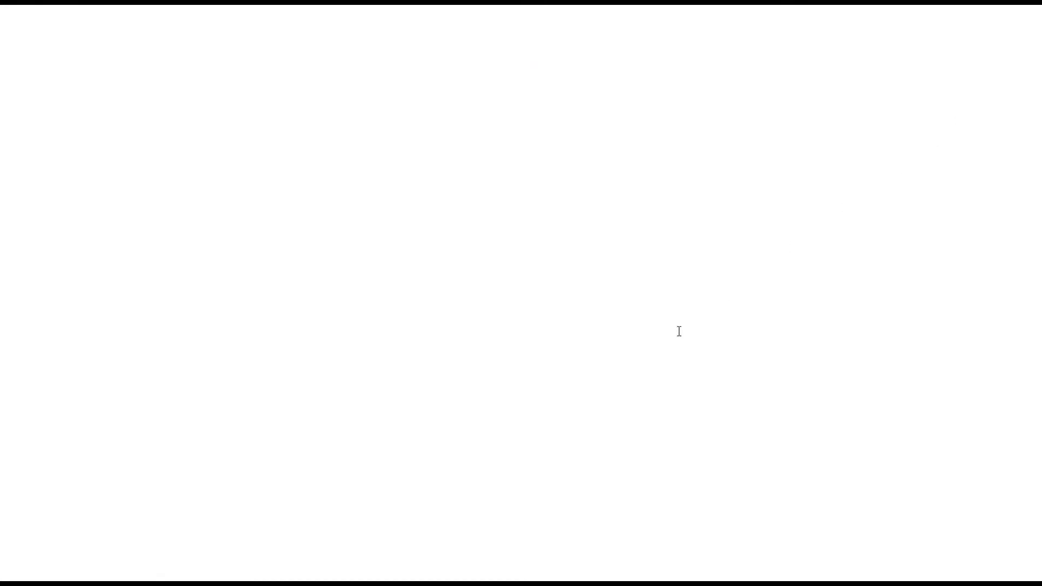
pyautogui.scroll(-6, 676, 330)
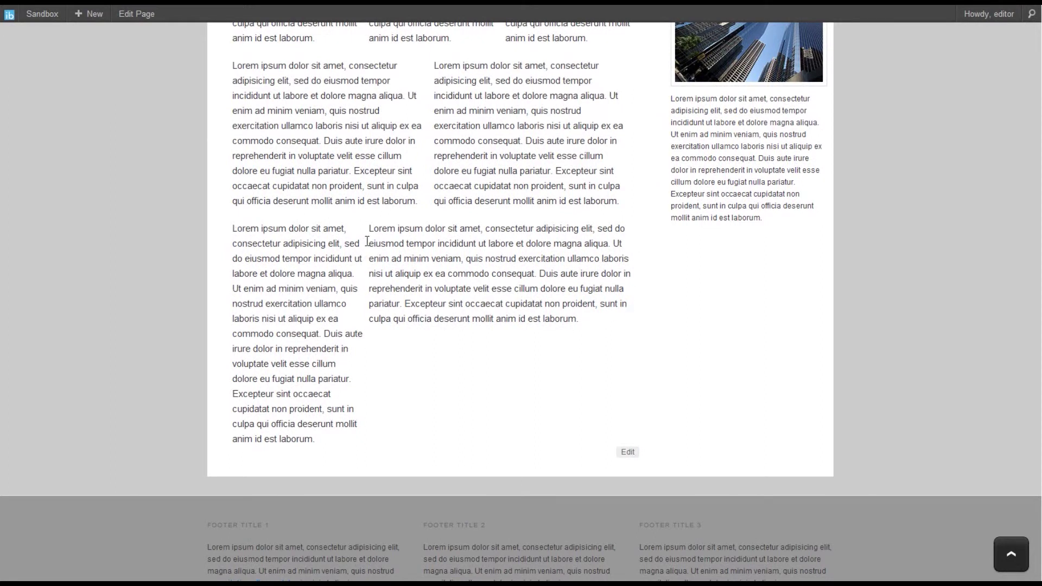
pyautogui.scroll(1, 617, 276)
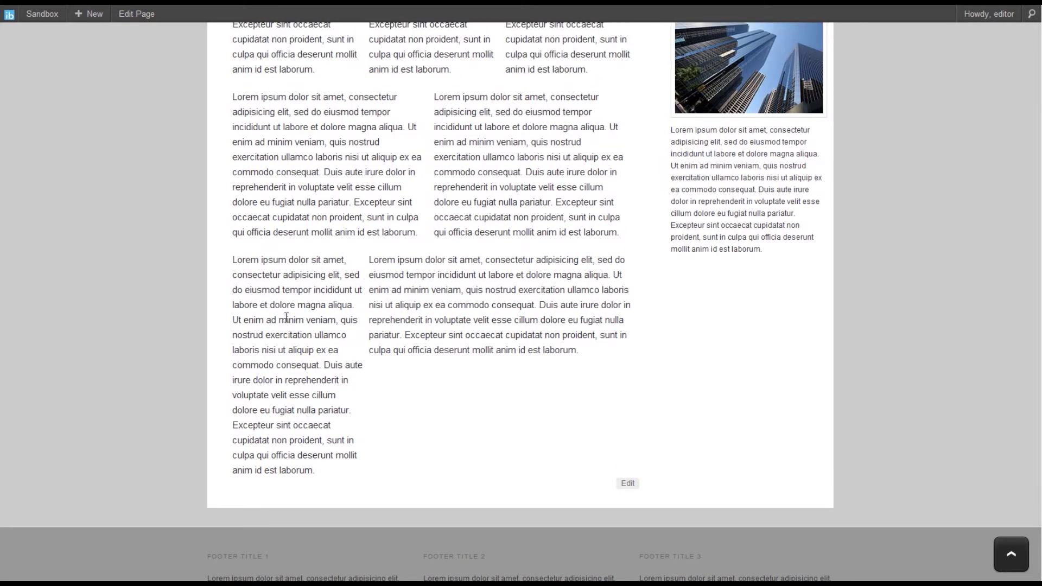
pyautogui.scroll(6, 487, 325)
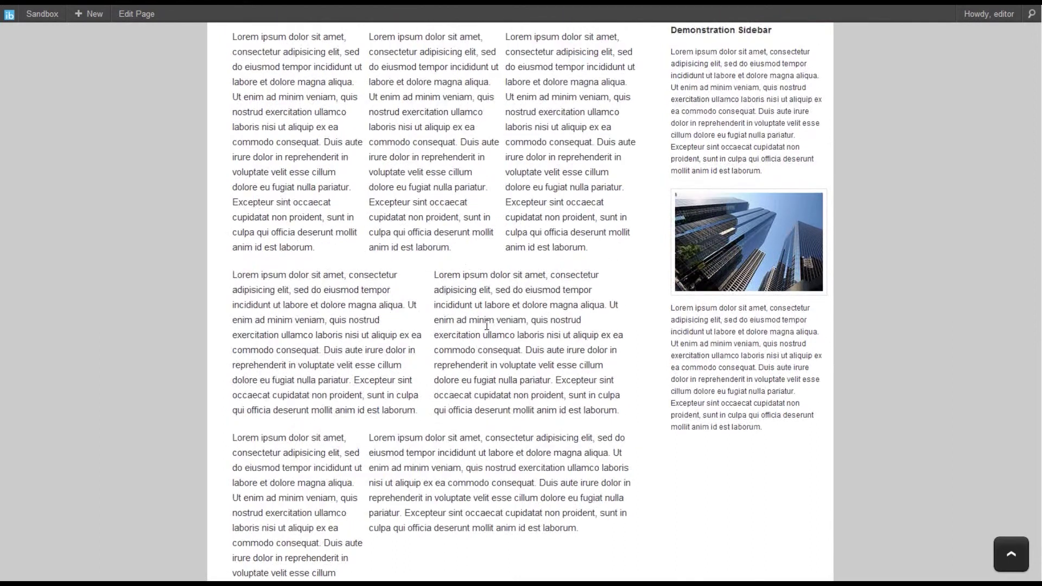
pyautogui.scroll(-6, 483, 327)
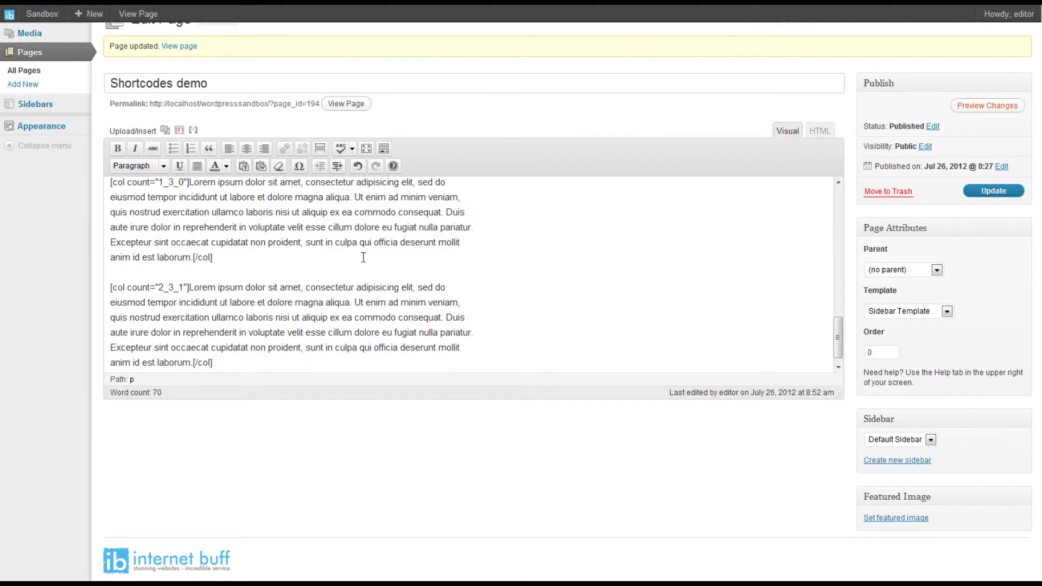
# - Return to the page editor and insert a 20-pixel Spacer shortcode on a new line below the 2_3_1 column shortcode
pyautogui.scroll(-3, 360, 256)
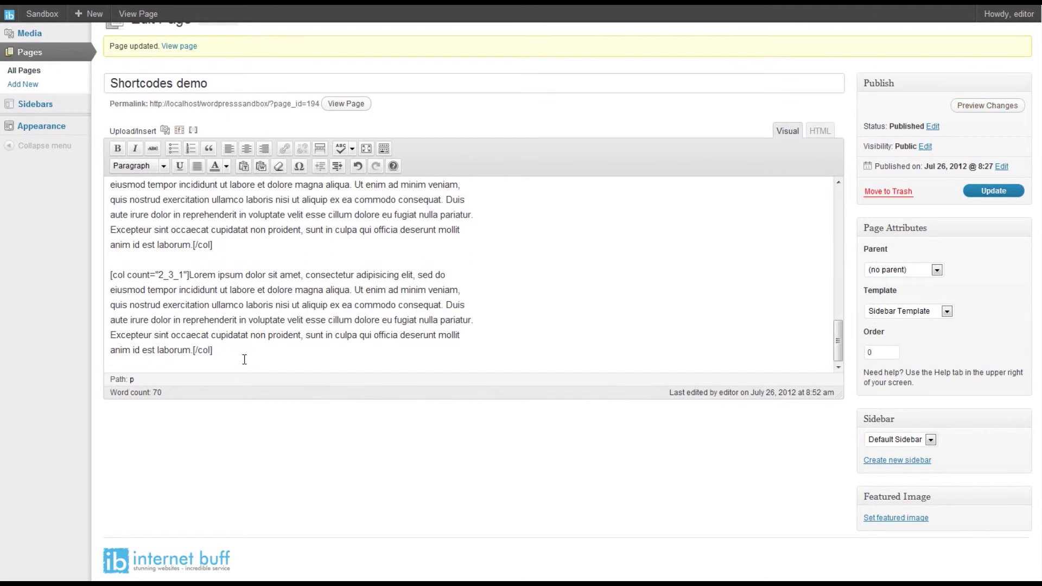
pyautogui.press('Return')
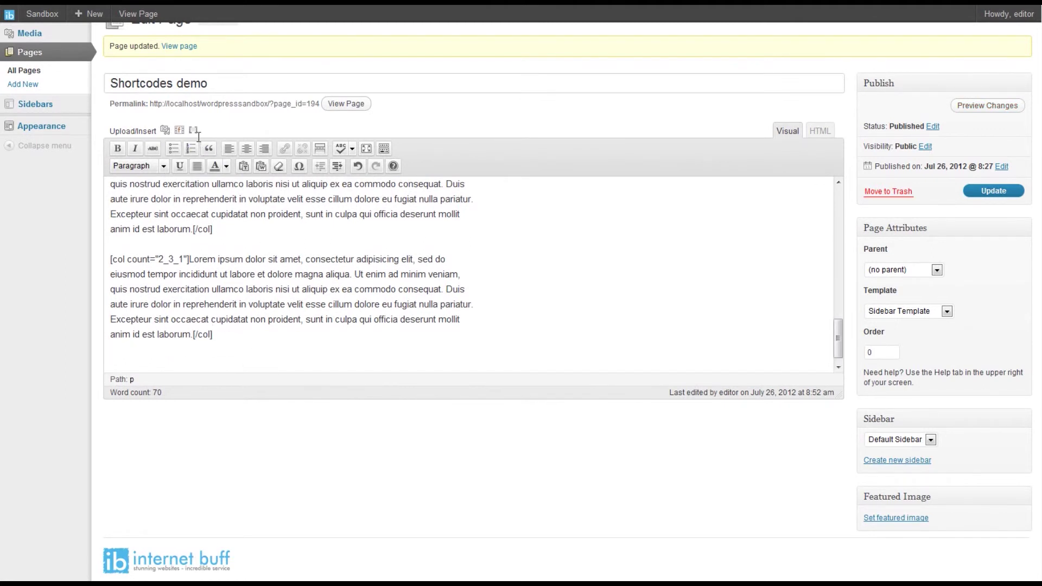
pyautogui.click(193, 131)
pyautogui.click(482, 79)
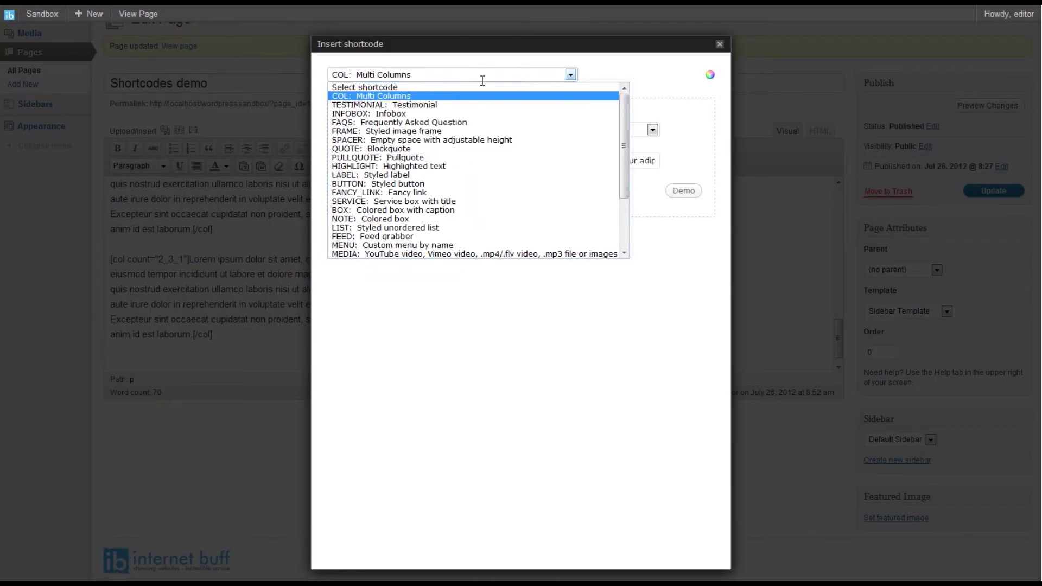
pyautogui.click(449, 140)
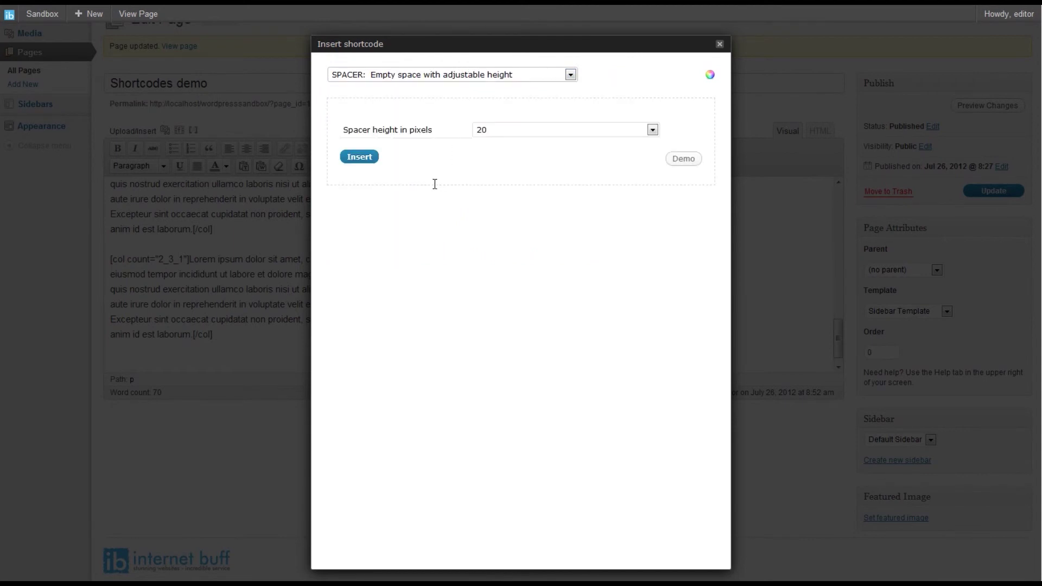
pyautogui.click(359, 157)
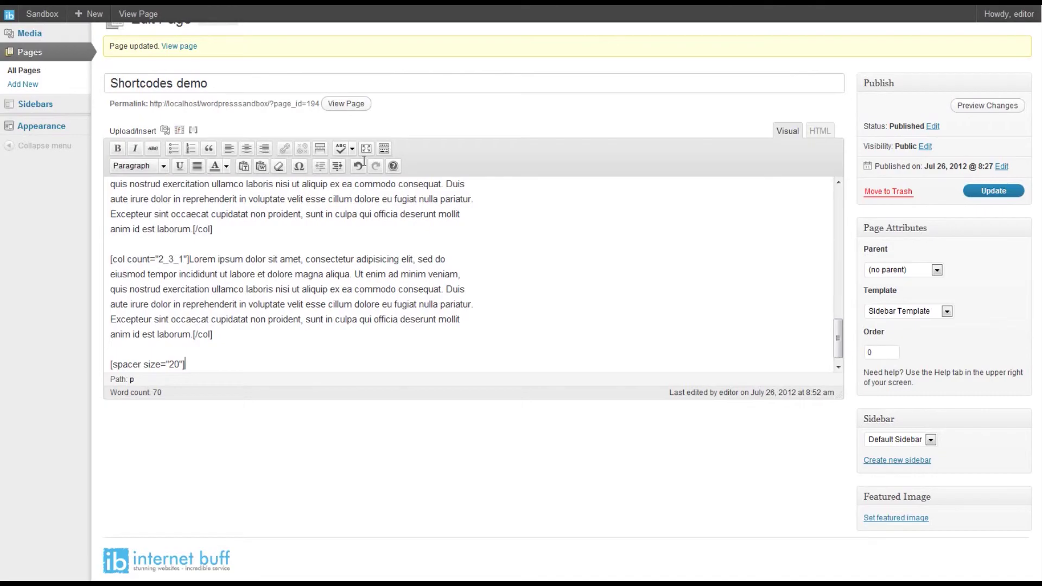
# - Insert a Multi Columns shortcode with column number 2_3_0 and the pasted Lorem ipsum content on a new line below the last spacer
pyautogui.press('Return')
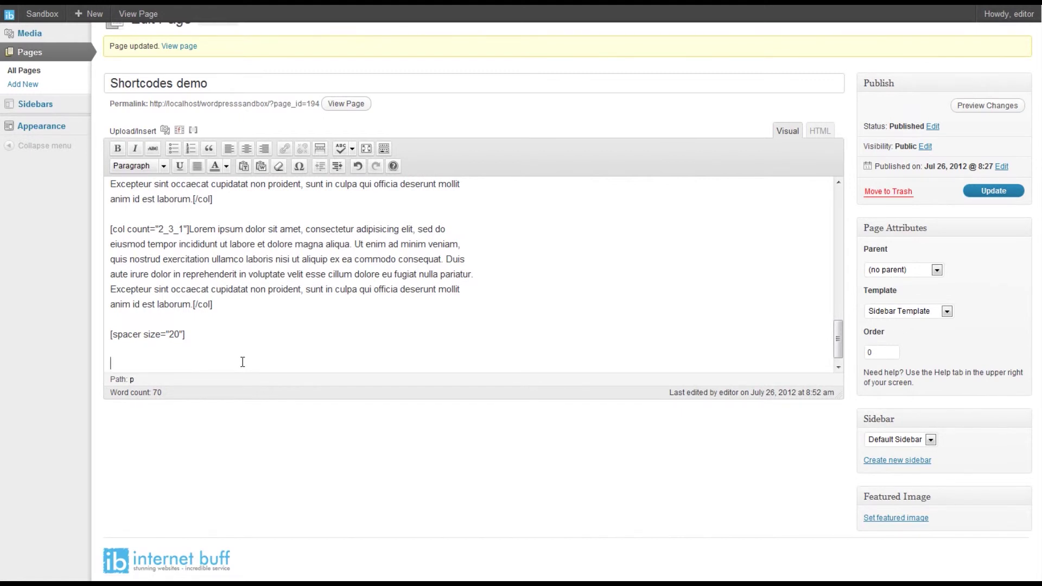
pyautogui.click(194, 131)
pyautogui.click(502, 79)
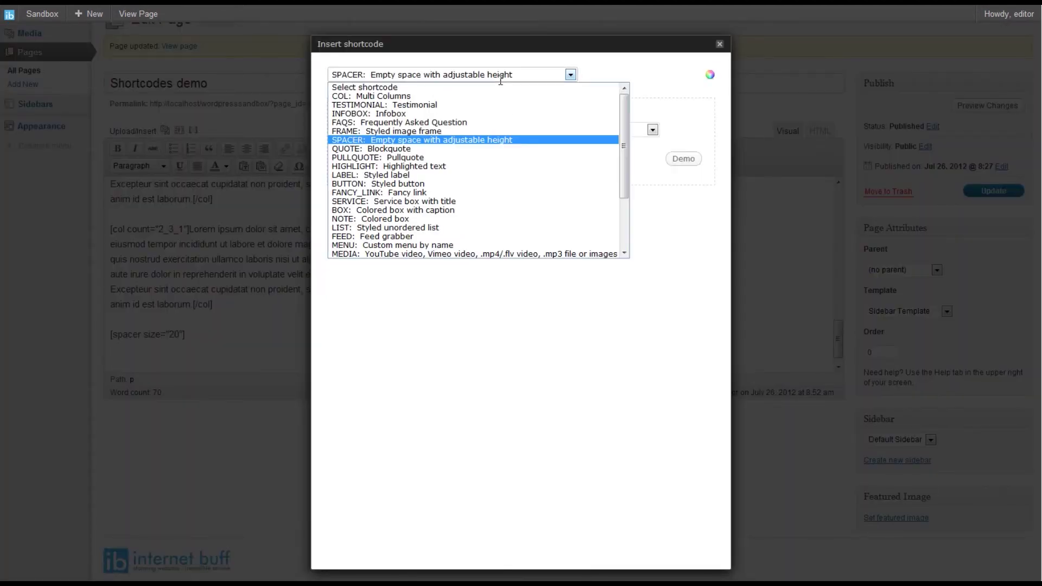
pyautogui.click(432, 102)
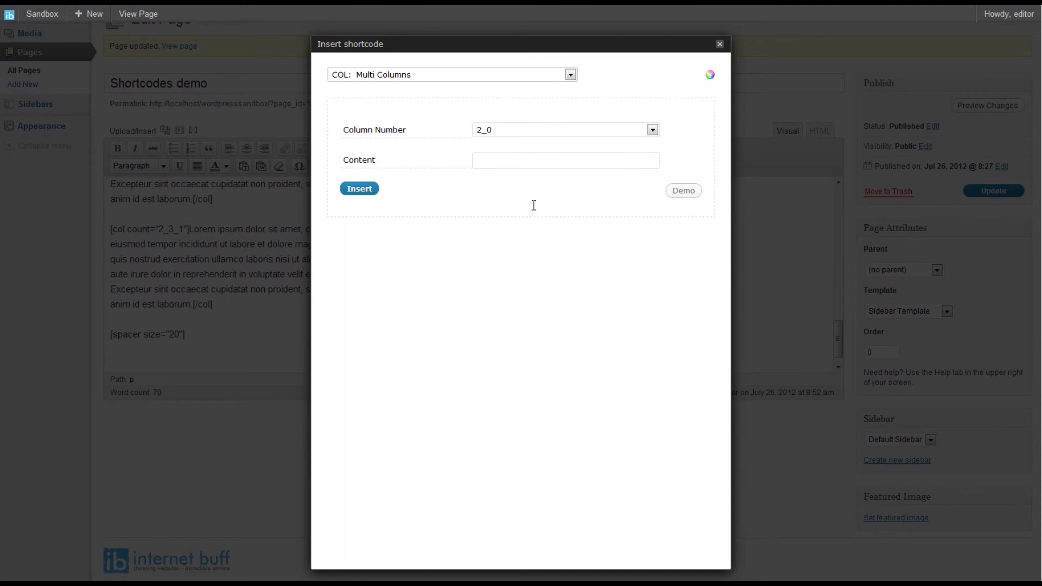
pyautogui.click(535, 134)
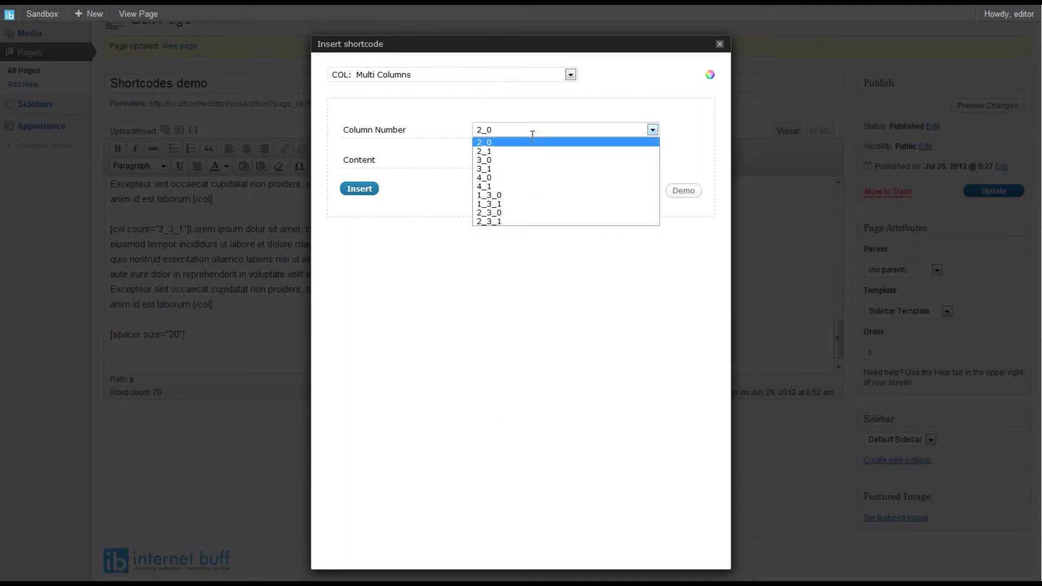
pyautogui.click(507, 218)
pyautogui.rightClick(507, 161)
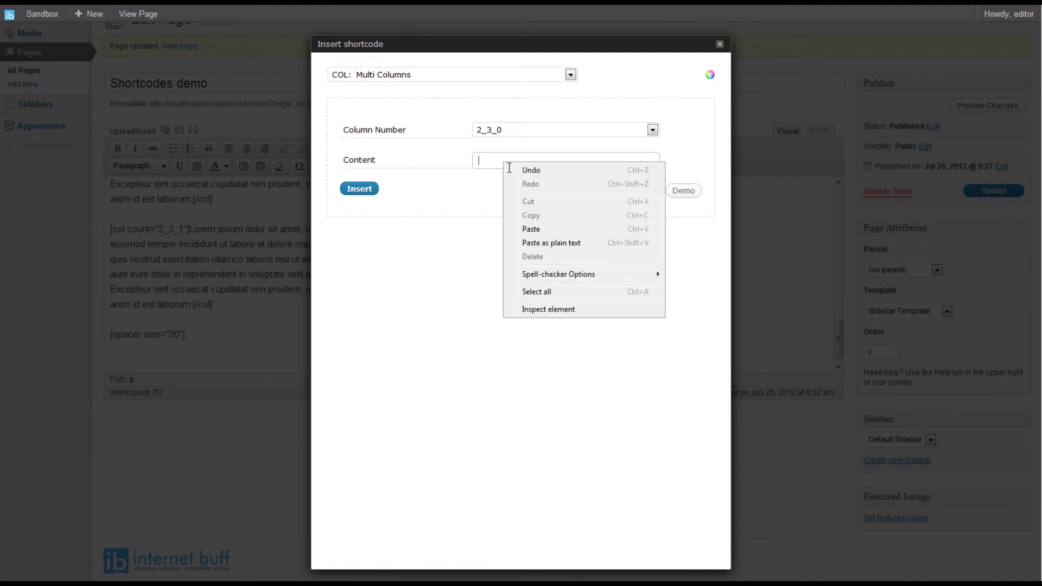
pyautogui.click(527, 230)
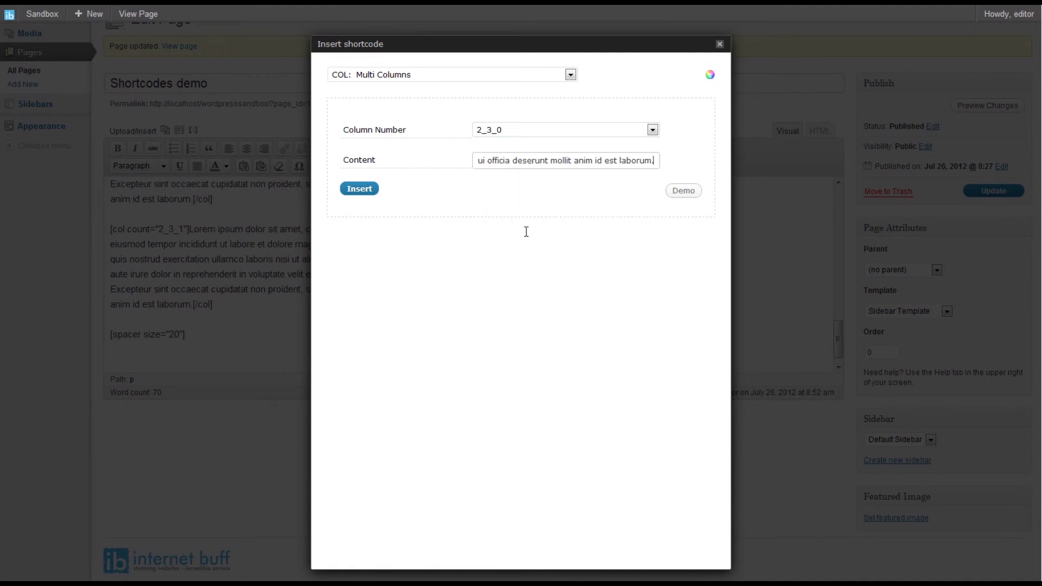
pyautogui.click(371, 190)
# - Insert a Multi Columns shortcode with column number 1_3_1 and the same Lorem ipsum content below the 2_3_0 shortcode
pyautogui.press('Return')
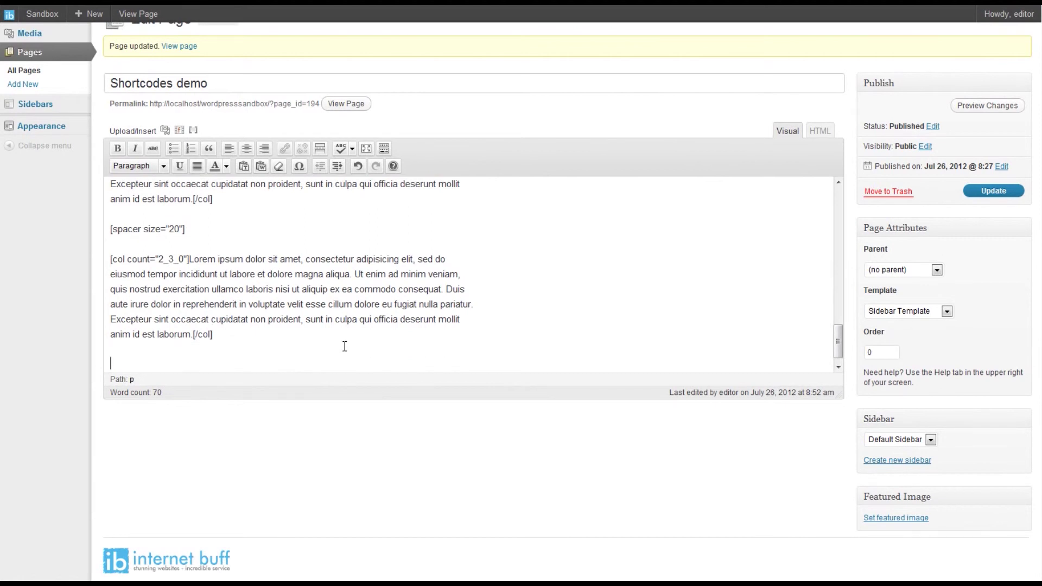
pyautogui.click(196, 132)
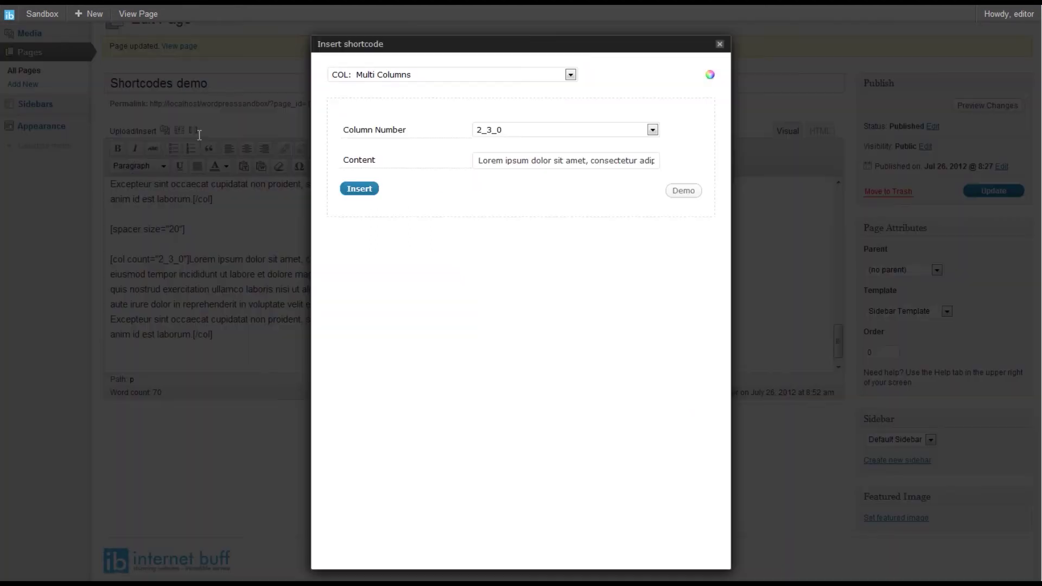
pyautogui.click(604, 135)
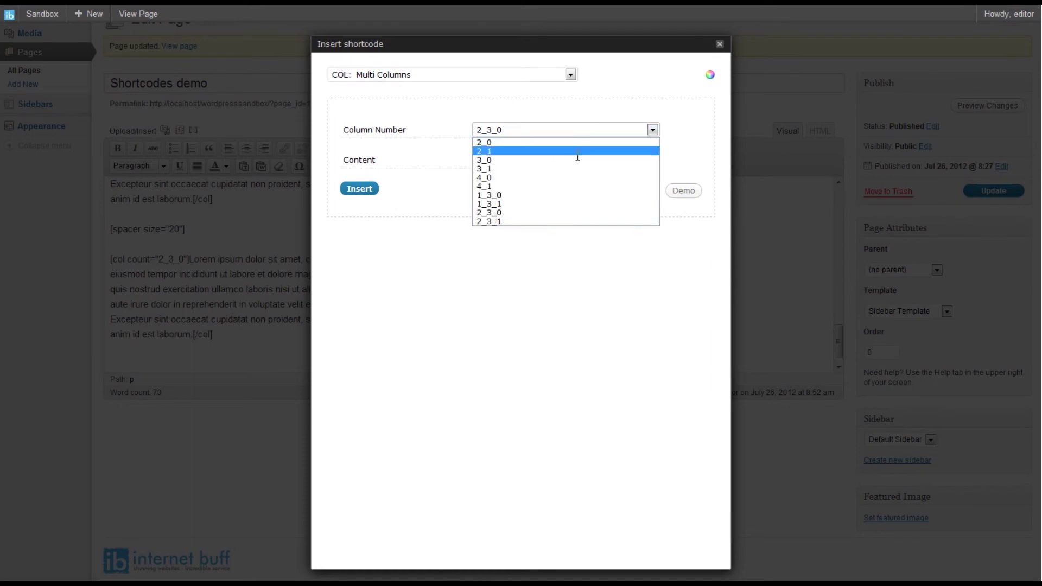
pyautogui.click(506, 210)
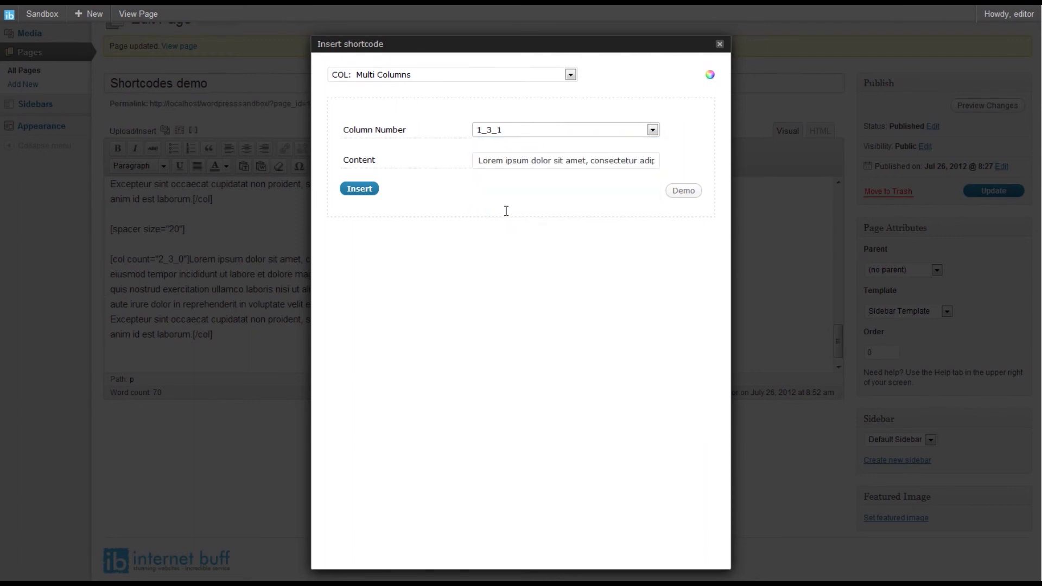
pyautogui.click(360, 189)
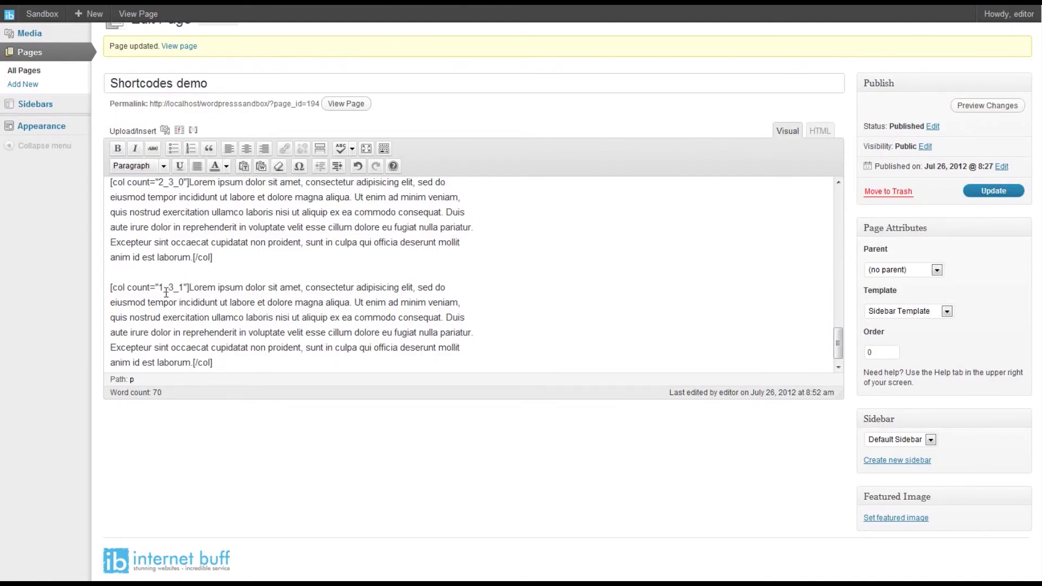
# - Review the ending digits of the 2_3_0 and 1_3_1 column counts, then preview the page changes and examine all the column rows
pyautogui.moveTo(185, 182); pyautogui.dragTo(179, 183)
pyautogui.moveTo(184, 288); pyautogui.dragTo(179, 288)
pyautogui.click(987, 105)
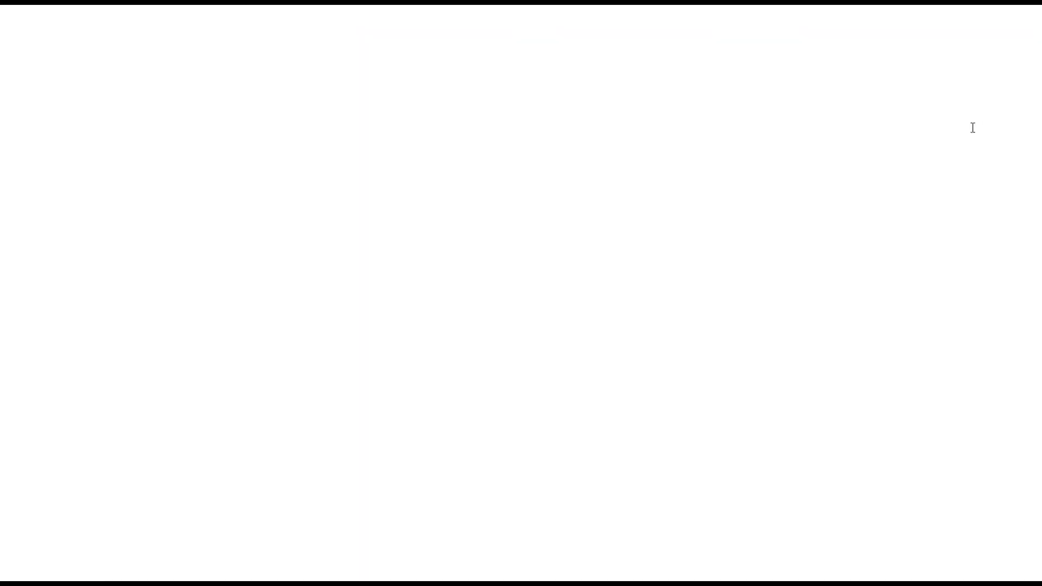
pyautogui.scroll(-10, 494, 325)
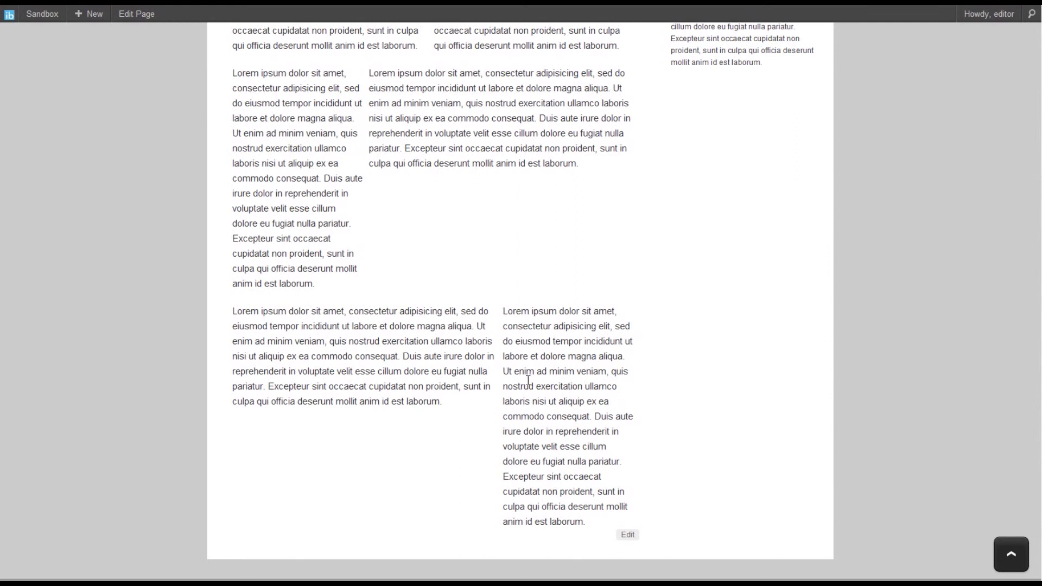
pyautogui.scroll(-2, 528, 381)
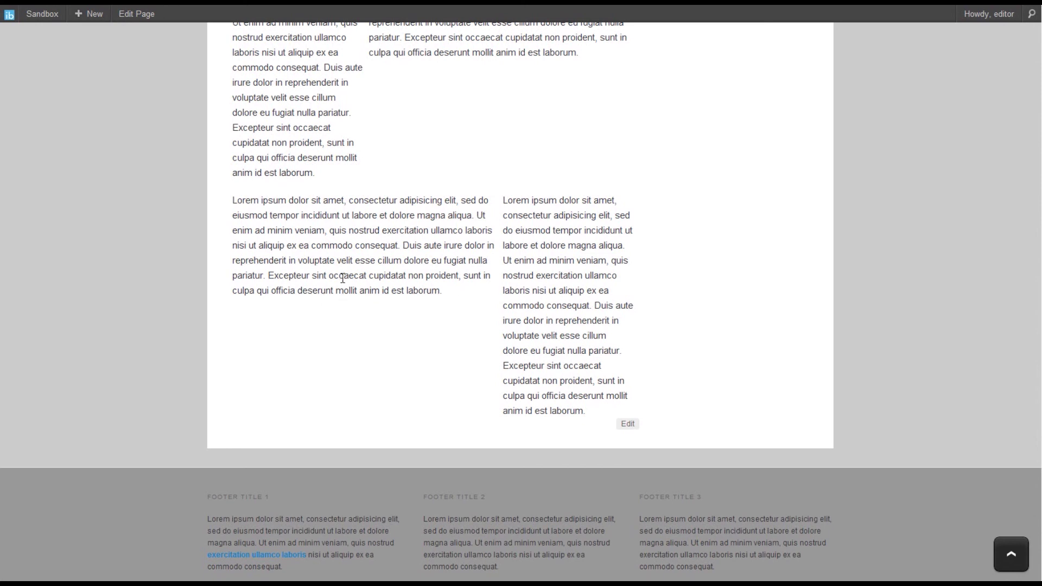
pyautogui.scroll(1, 342, 282)
pyautogui.scroll(2, 424, 277)
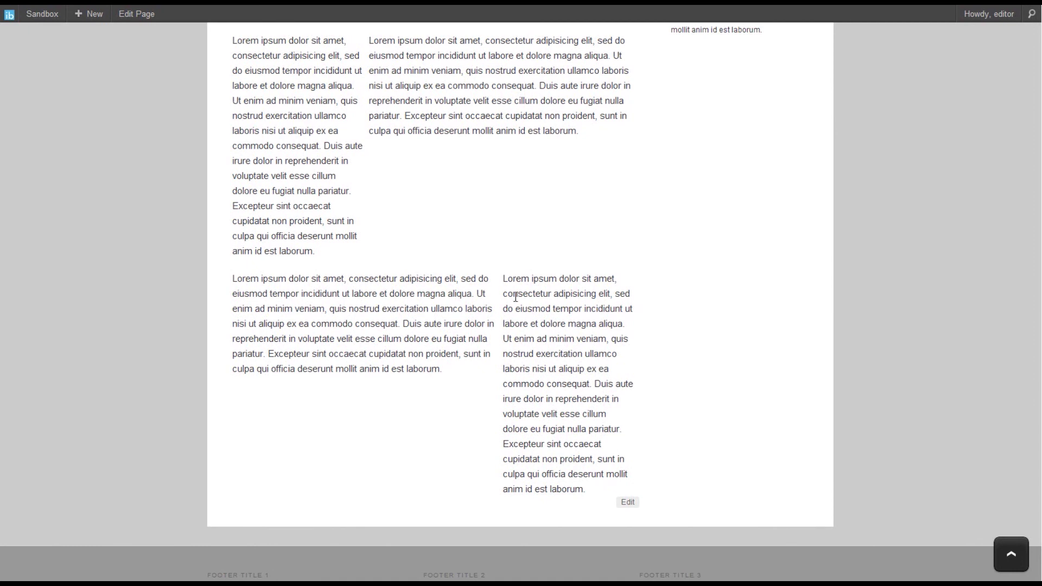
pyautogui.scroll(6, 503, 274)
pyautogui.scroll(3, 503, 274)
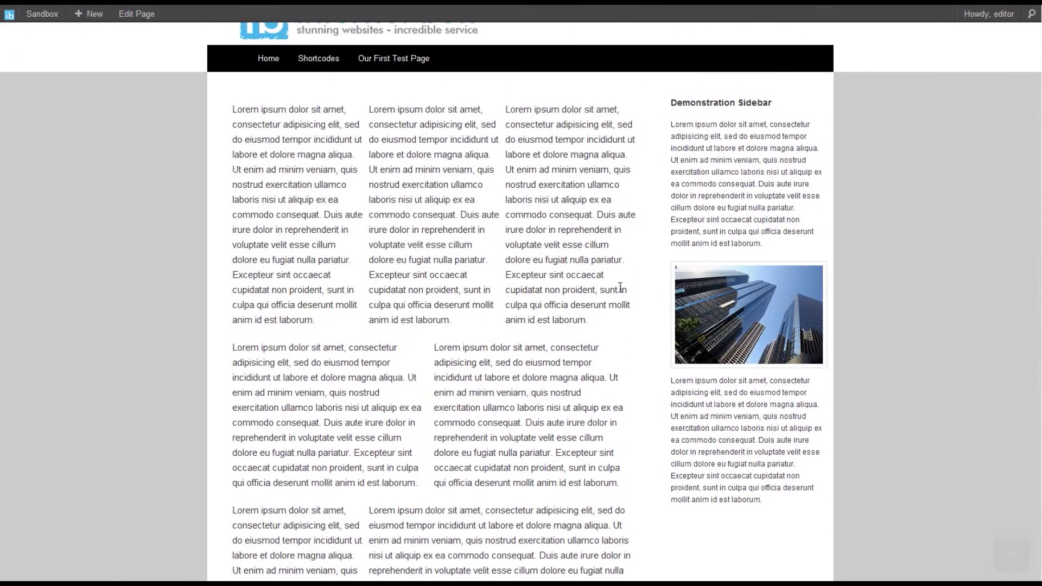